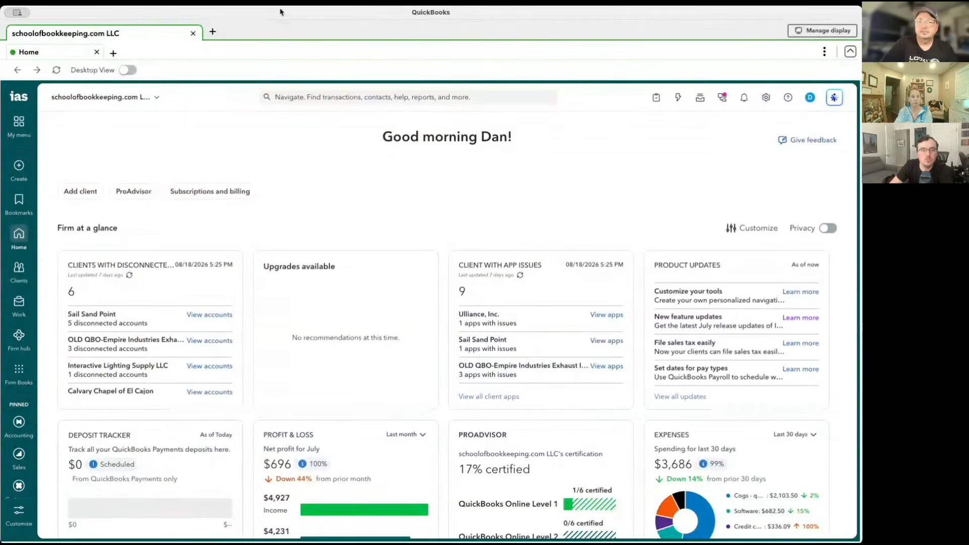
Open the Contracts page of the Customer Hub in Firm Books.
mouse_move(31, 315)
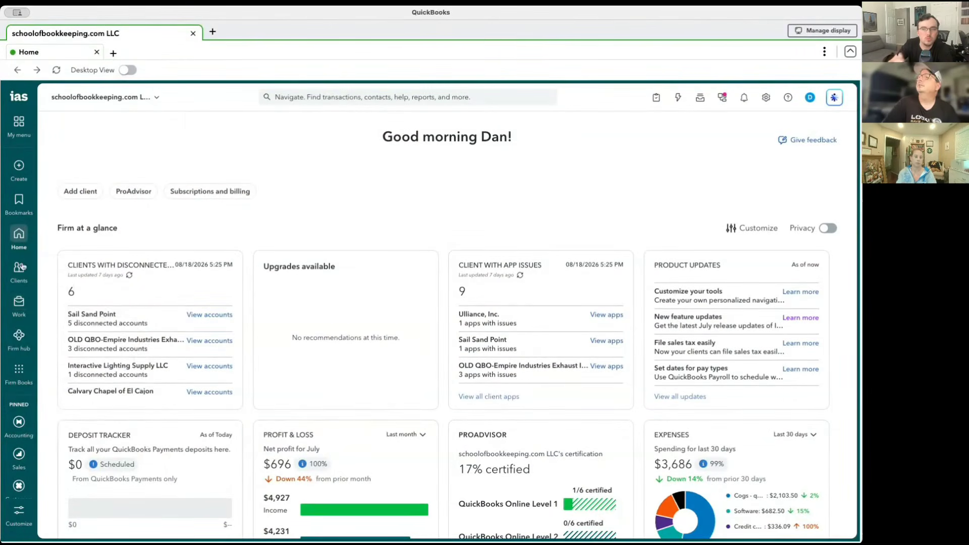
mouse_move(19, 371)
mouse_move(96, 217)
mouse_move(97, 240)
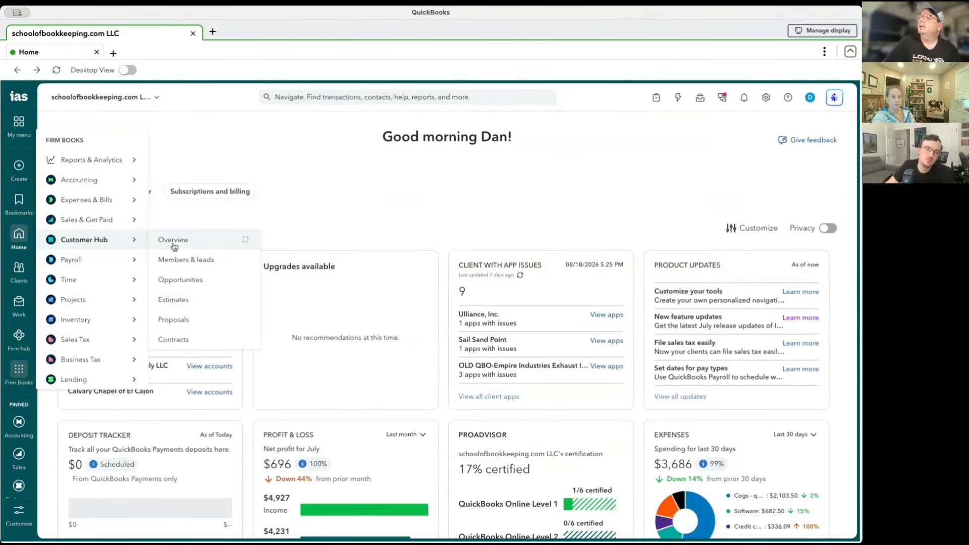
left_click(191, 343)
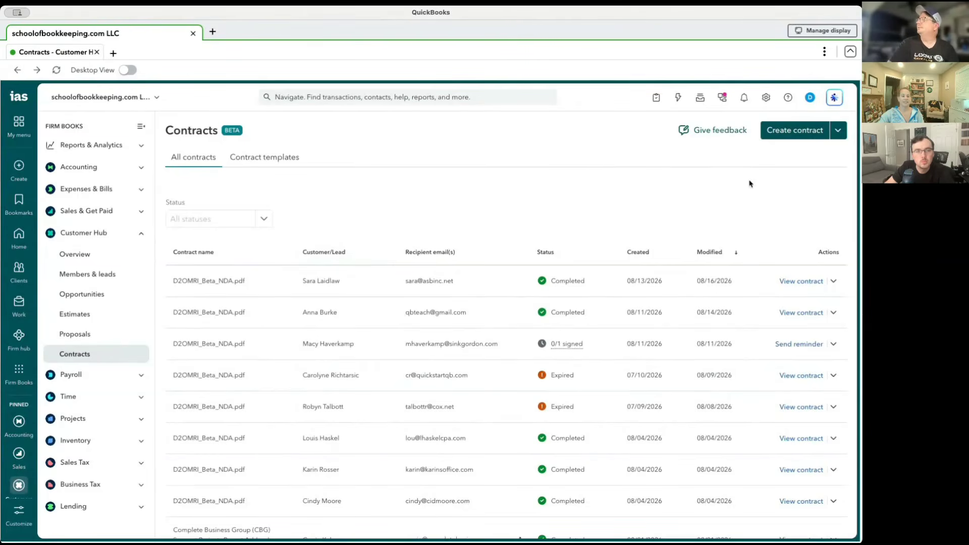
Look over the existing contracts list and start creating a new contract.
scroll(474, 222, "down", 2)
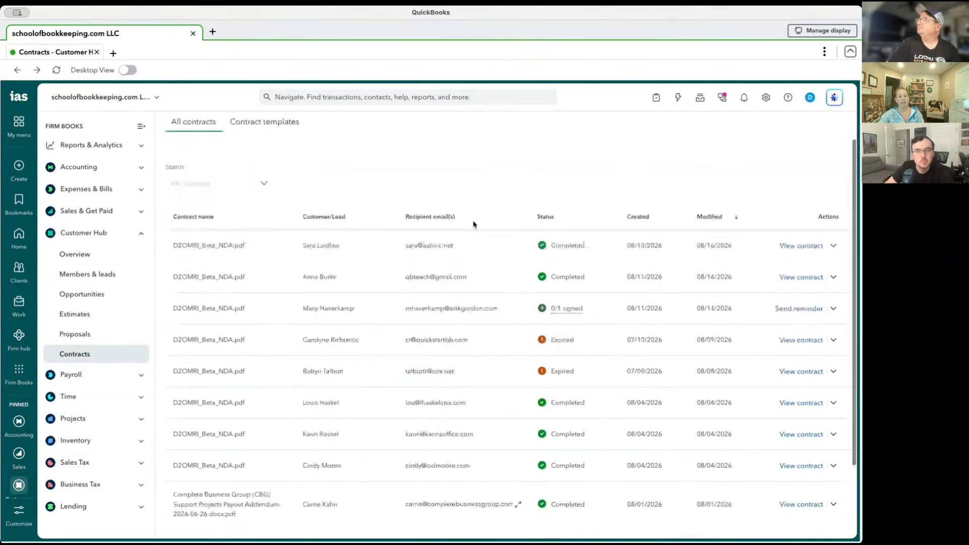
scroll(474, 224, "up", 2)
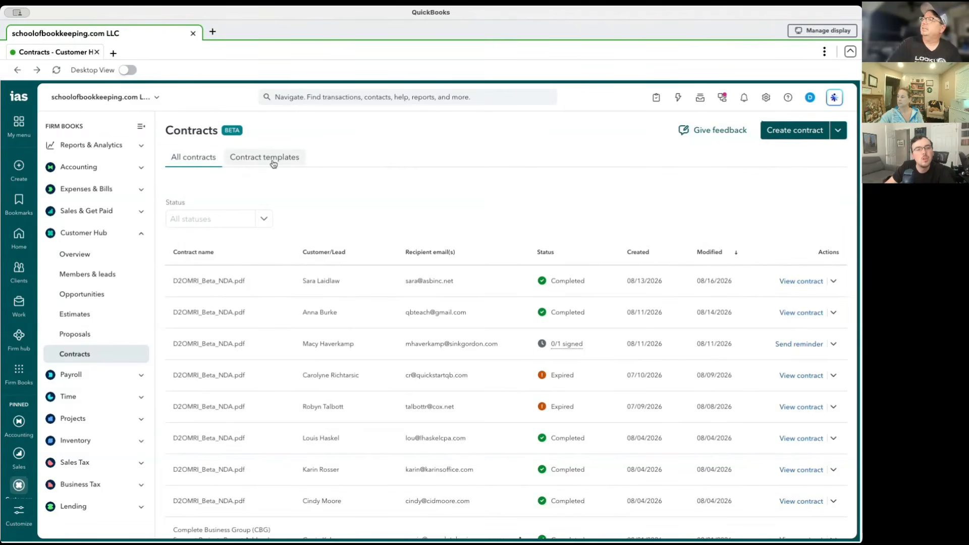
left_click(840, 132)
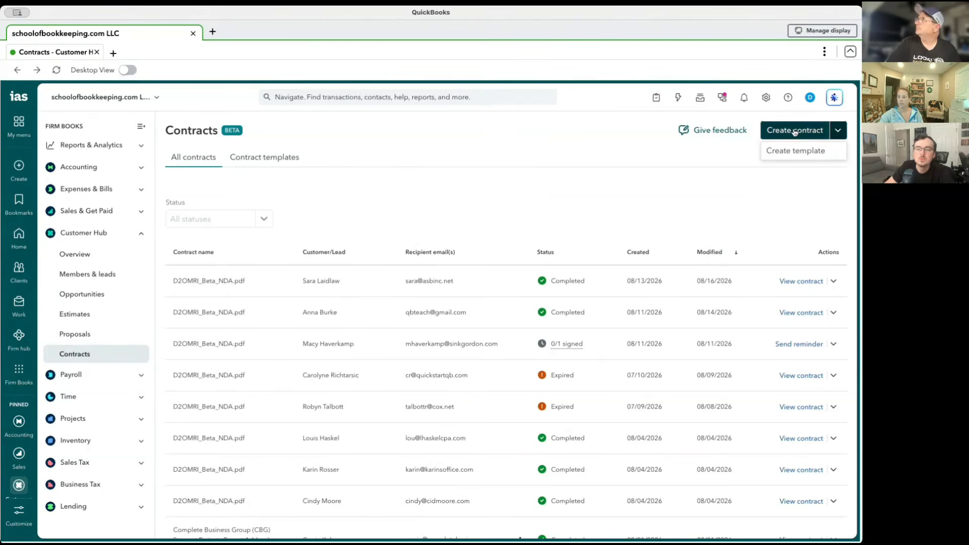
left_click(778, 131)
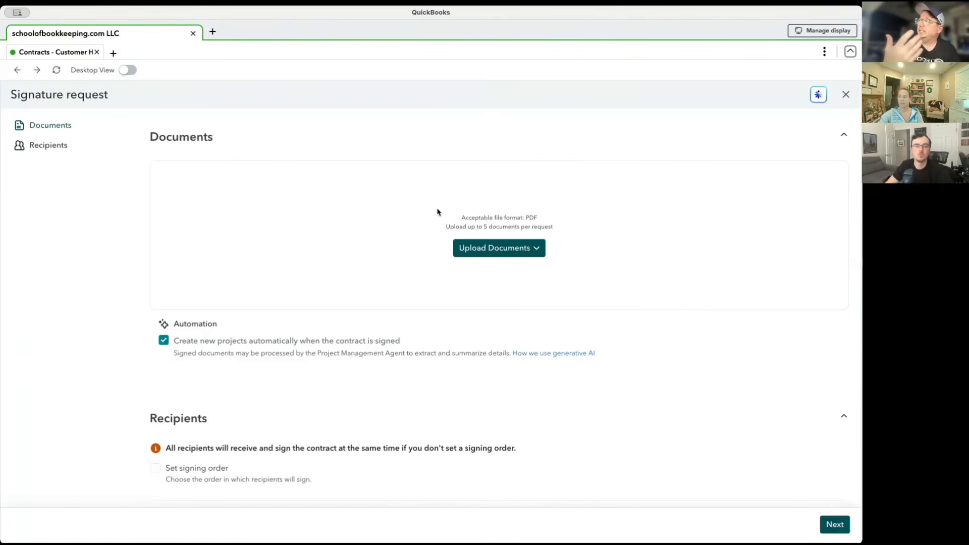
Find the PDF D2OMRI_Beta_NDA.pdf by searching for "nda" and upload it as the contract document.
left_click(542, 255)
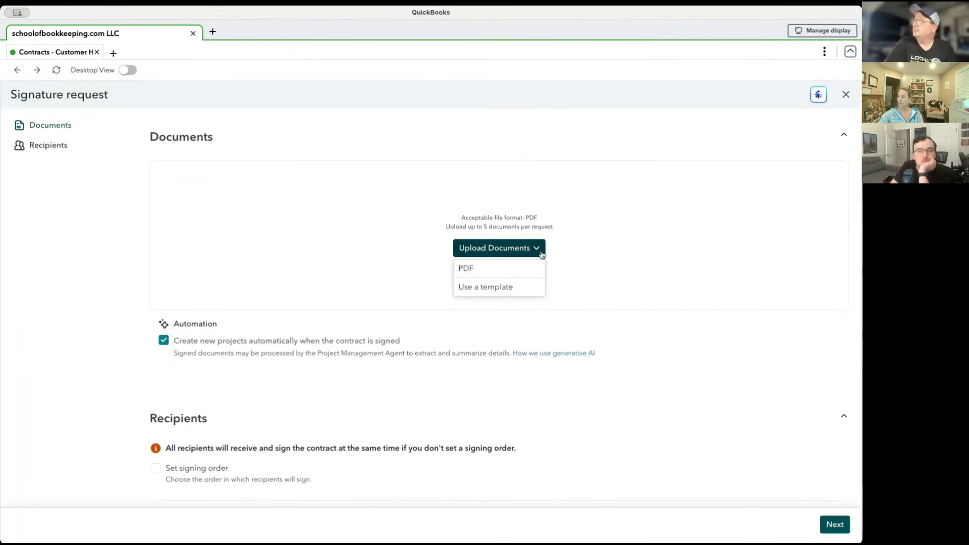
left_click(488, 275)
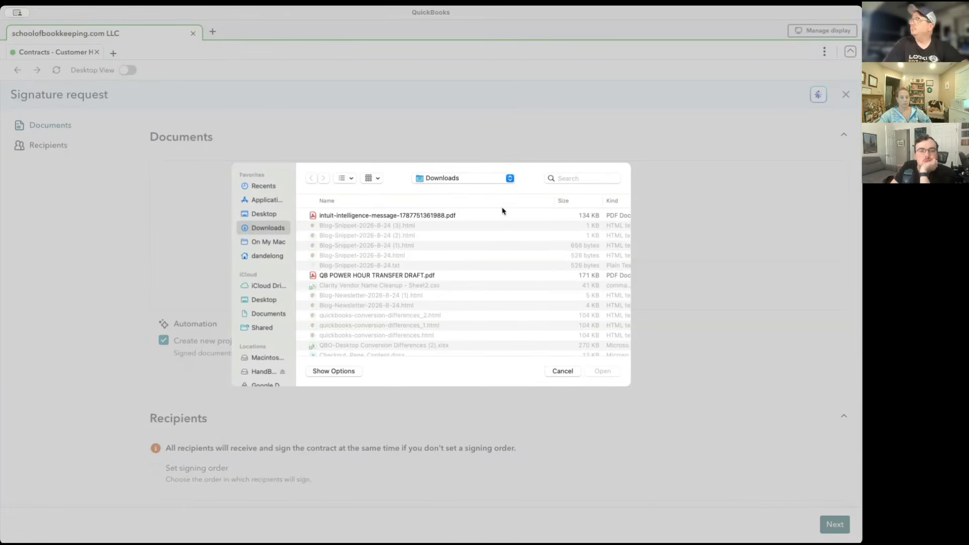
left_click(583, 177)
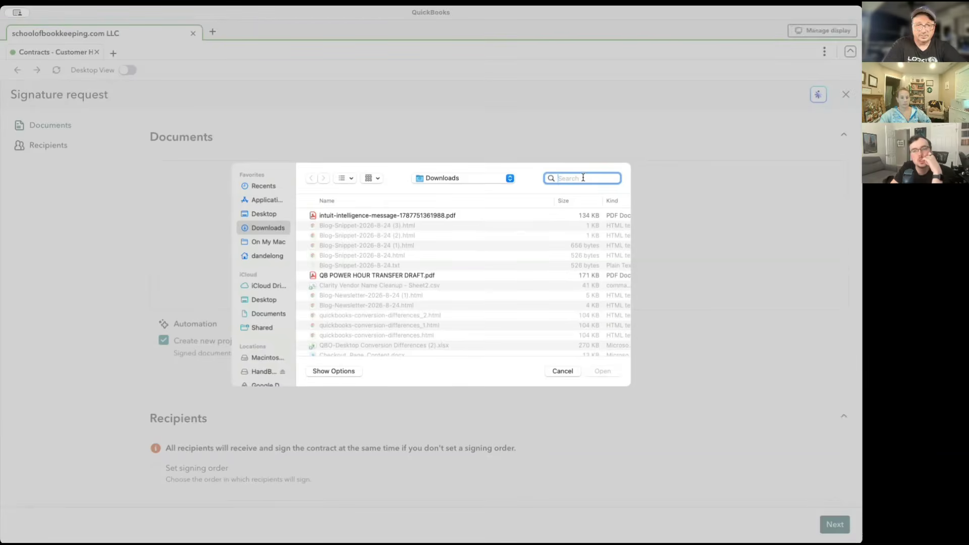
type("nda")
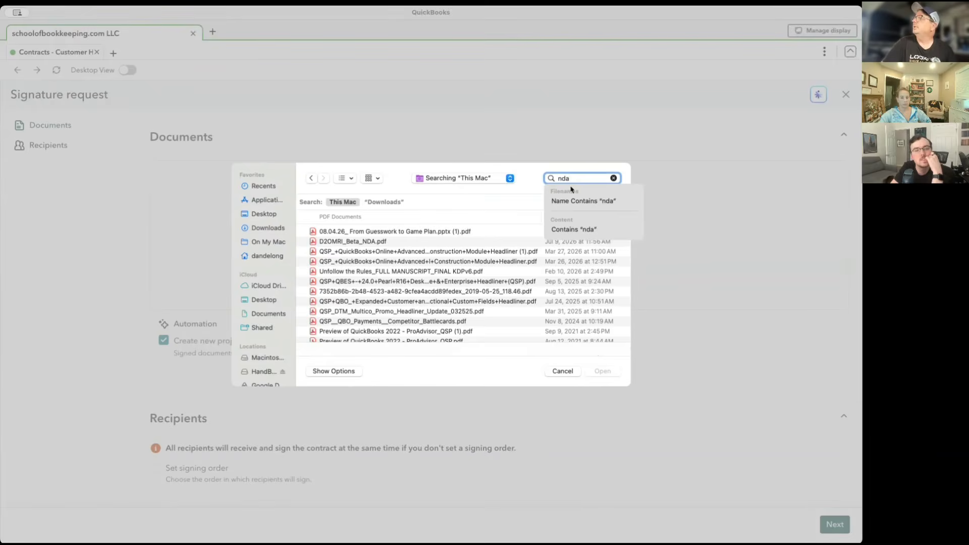
left_click(362, 242)
left_click(362, 243)
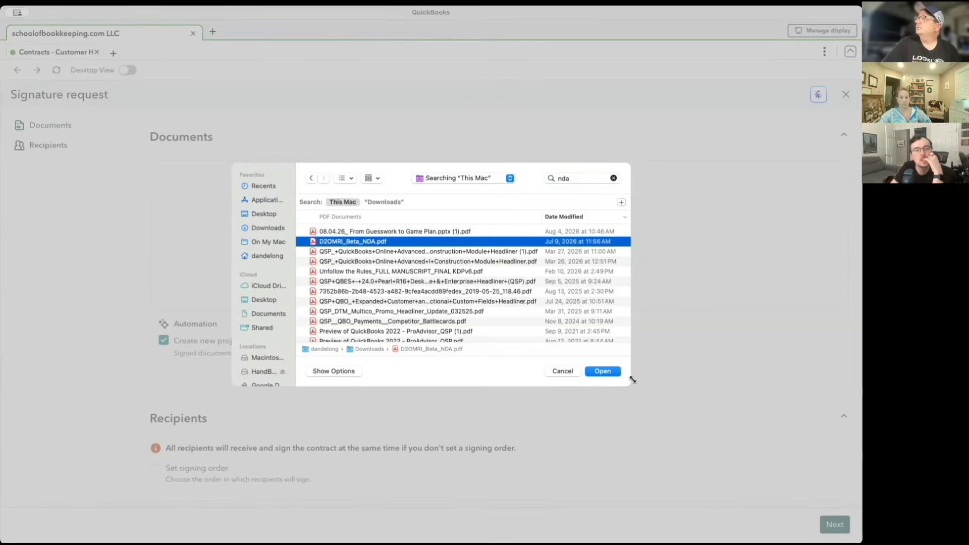
left_click(612, 376)
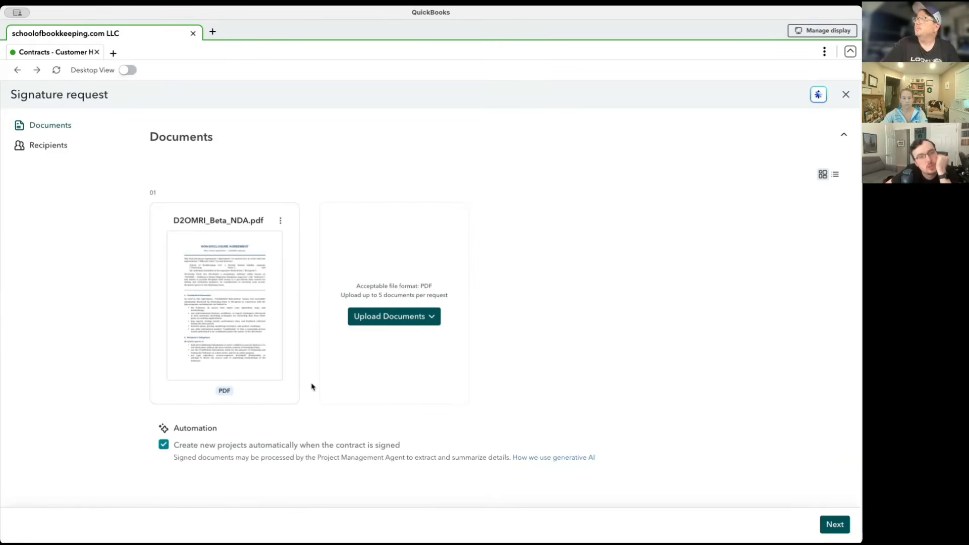
Turn off the automatic creation of new projects when the contract is signed.
scroll(312, 387, "down", 1)
scroll(312, 386, "down", 2)
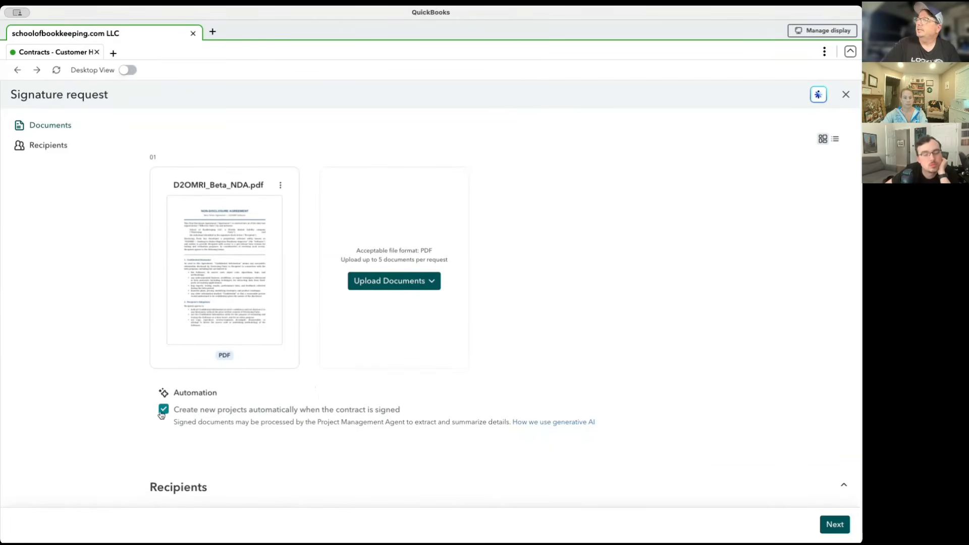
scroll(167, 414, "down", 3)
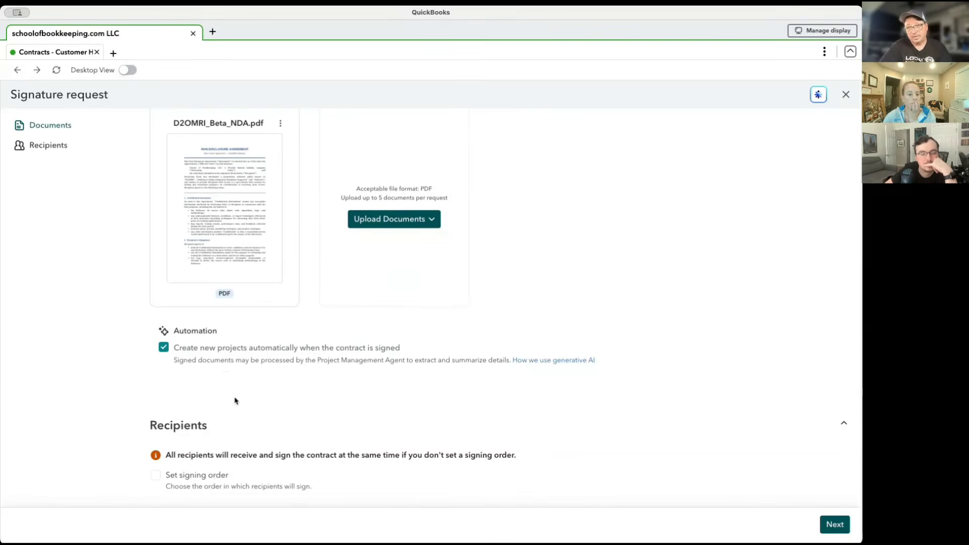
left_click(162, 350)
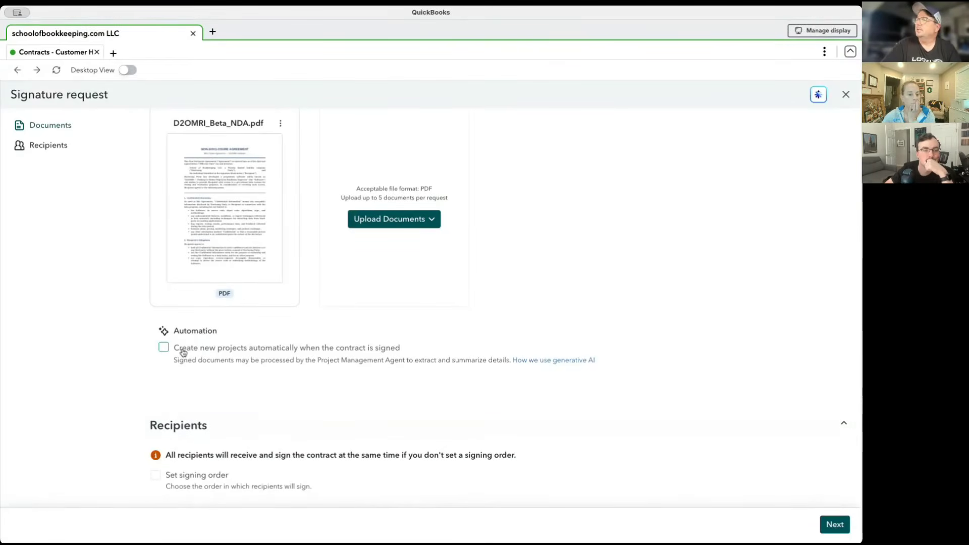
Enable a signing order for the recipients and choose the customer ABP 3 as the second signer.
scroll(242, 403, "down", 3)
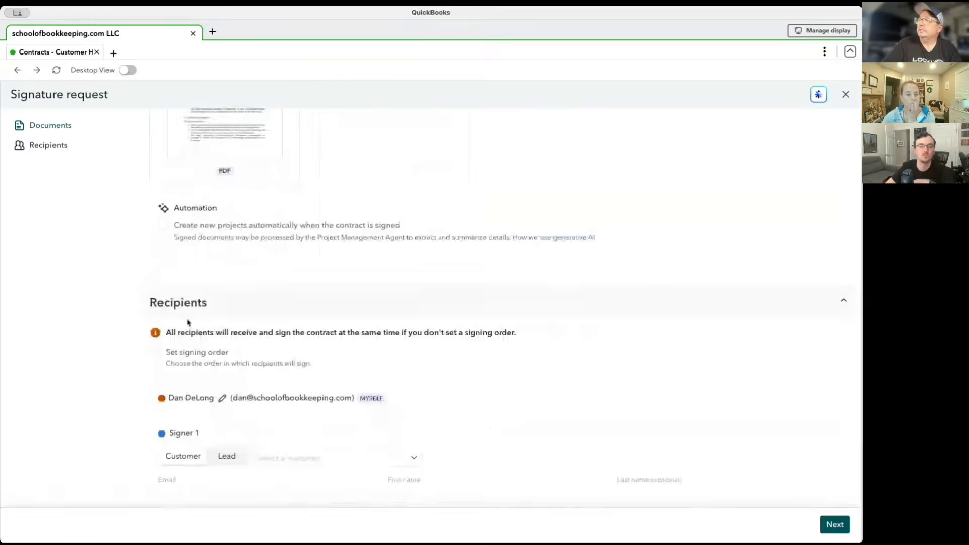
scroll(188, 322, "down", 3)
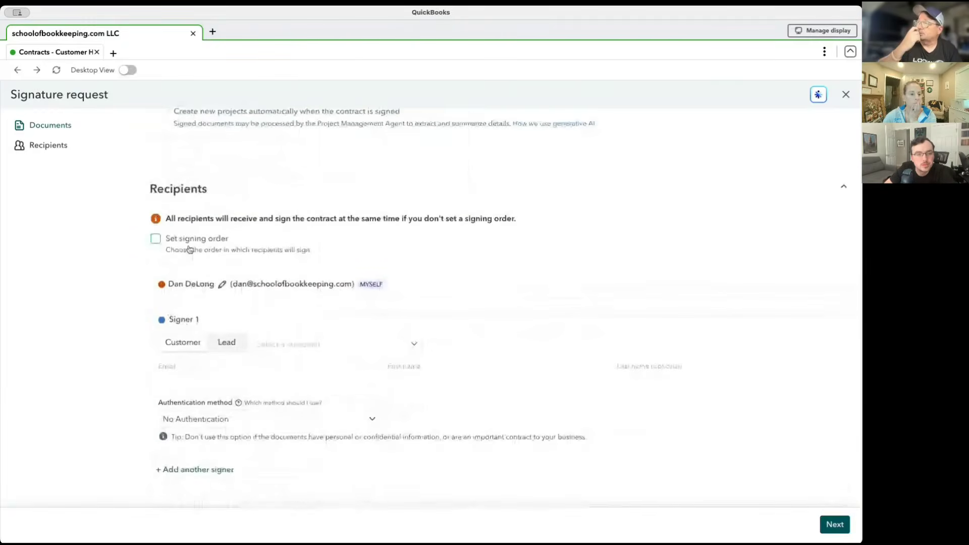
left_click(189, 249)
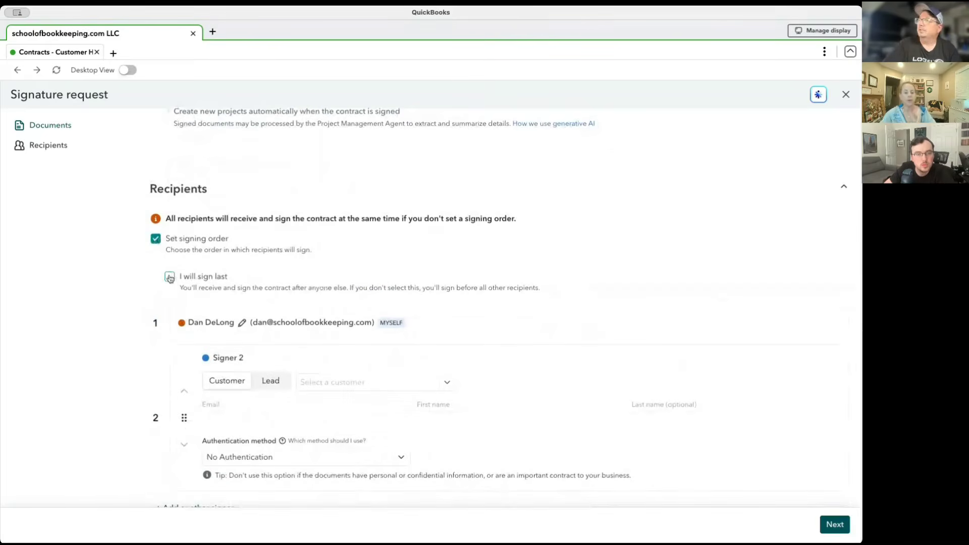
scroll(298, 307, "down", 1)
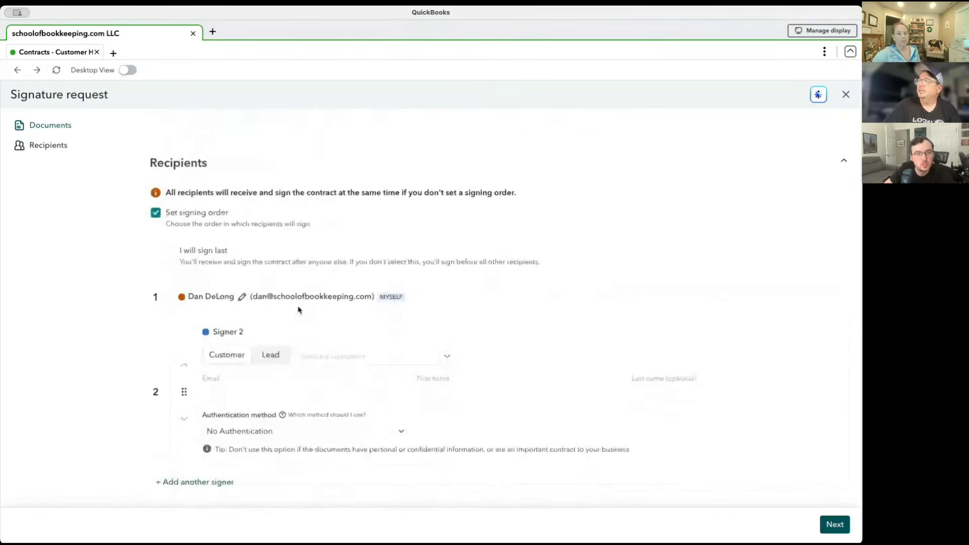
left_click(349, 345)
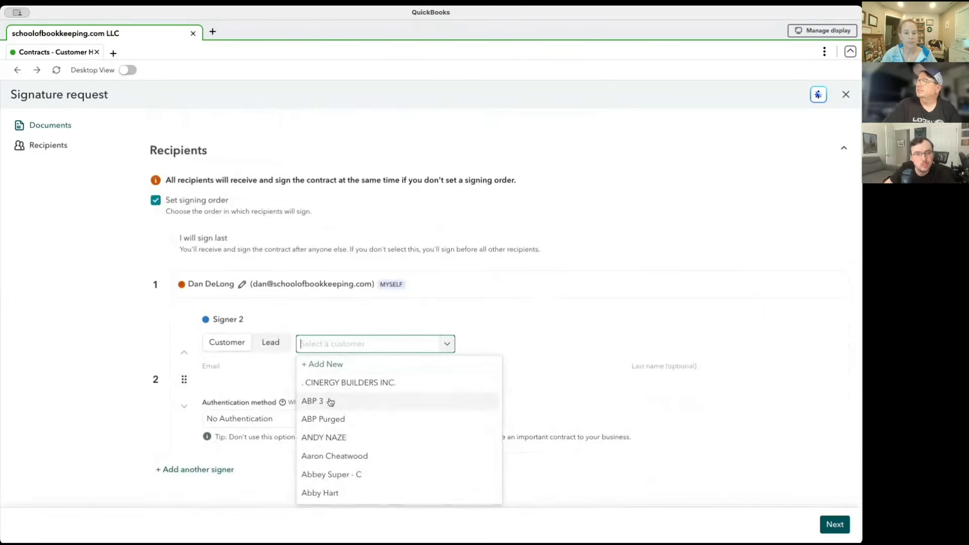
left_click(333, 403)
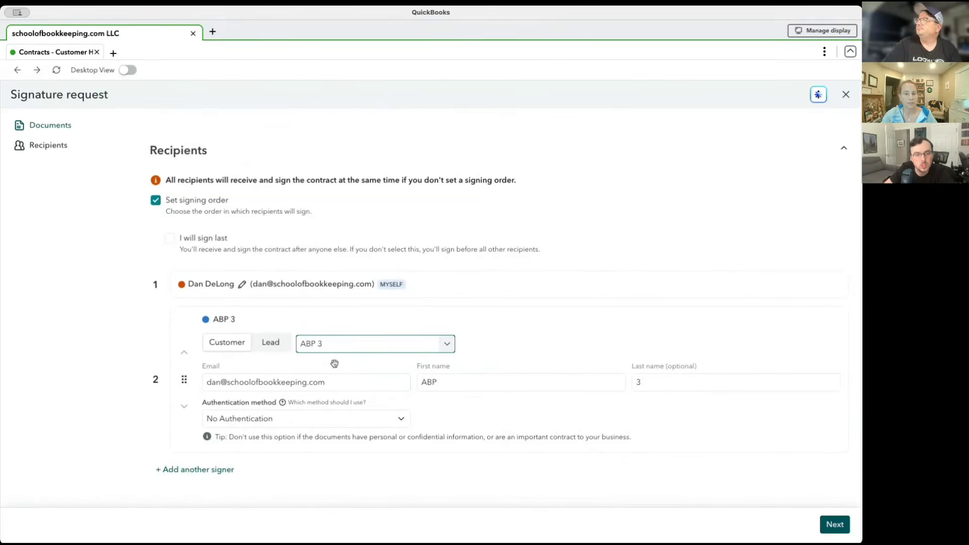
Add four more blank signers to the signature request, Signer 3 through Signer 6.
left_click(185, 470)
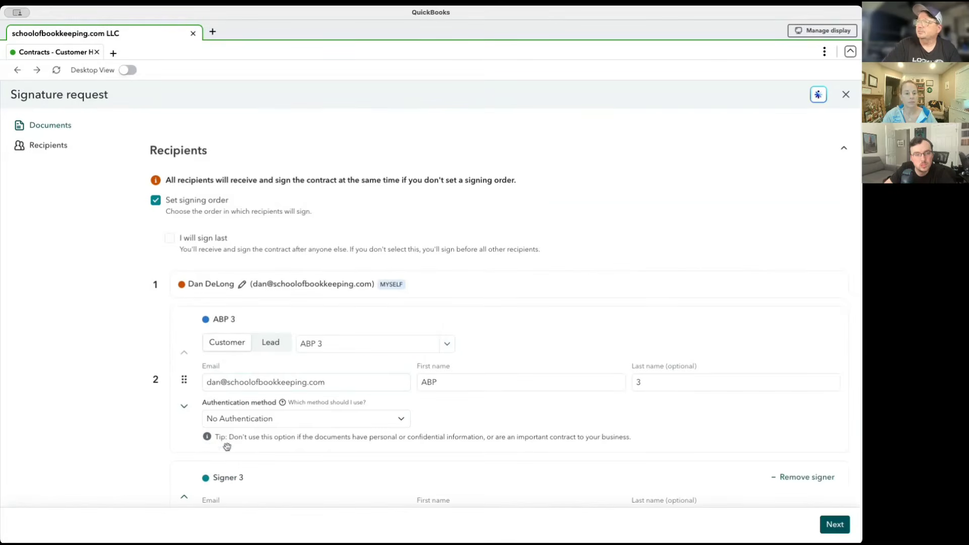
scroll(262, 419, "down", 2)
scroll(263, 419, "down", 1)
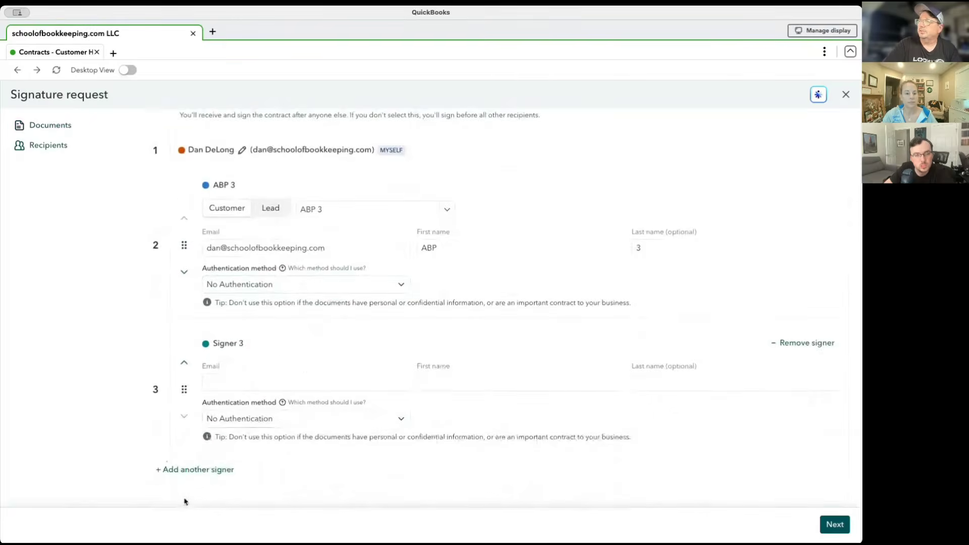
left_click(192, 470)
scroll(197, 471, "down", 2)
left_click(202, 471)
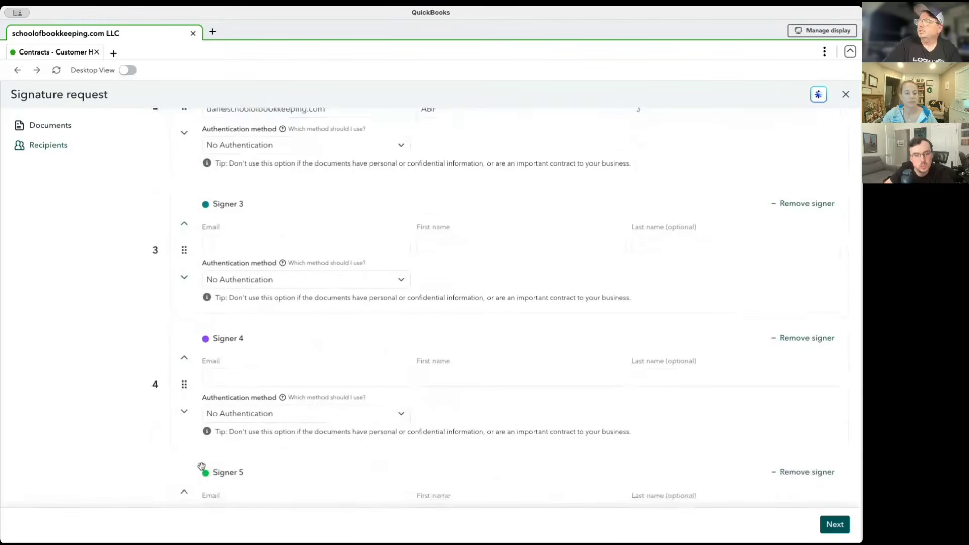
scroll(201, 484, "down", 2)
left_click(202, 472)
scroll(201, 473, "down", 2)
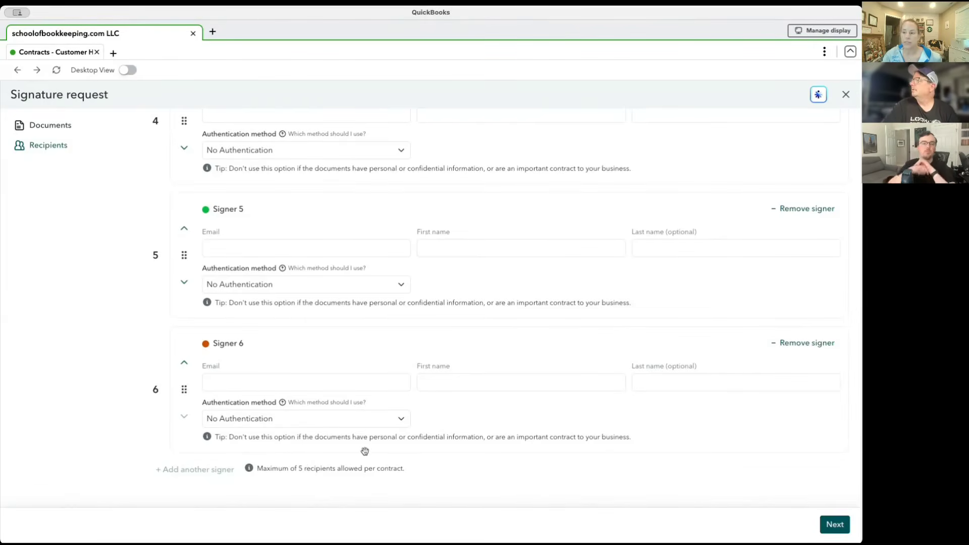
Try the Access code authentication method for Signer 3 and restore it to No Authentication.
scroll(335, 365, "up", 5)
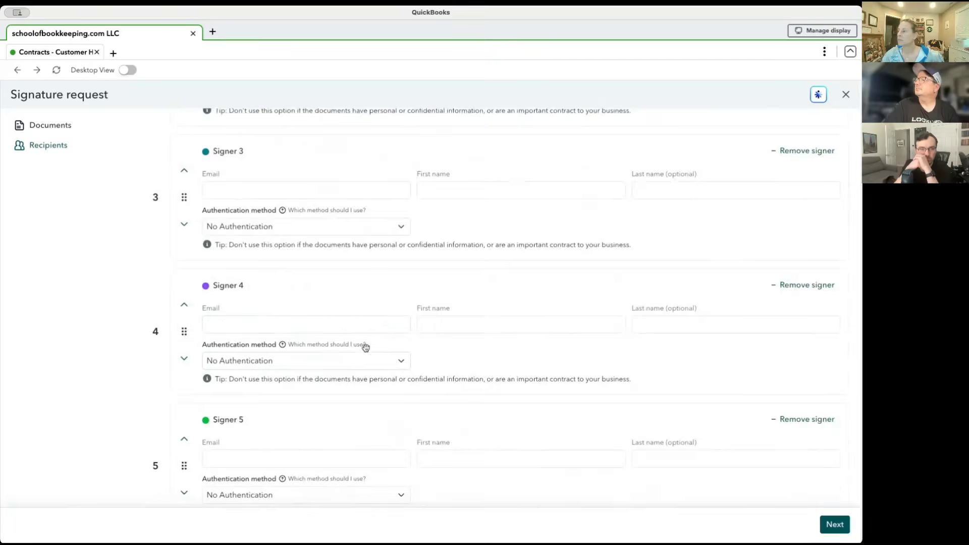
scroll(349, 356, "up", 2)
scroll(319, 365, "up", 2)
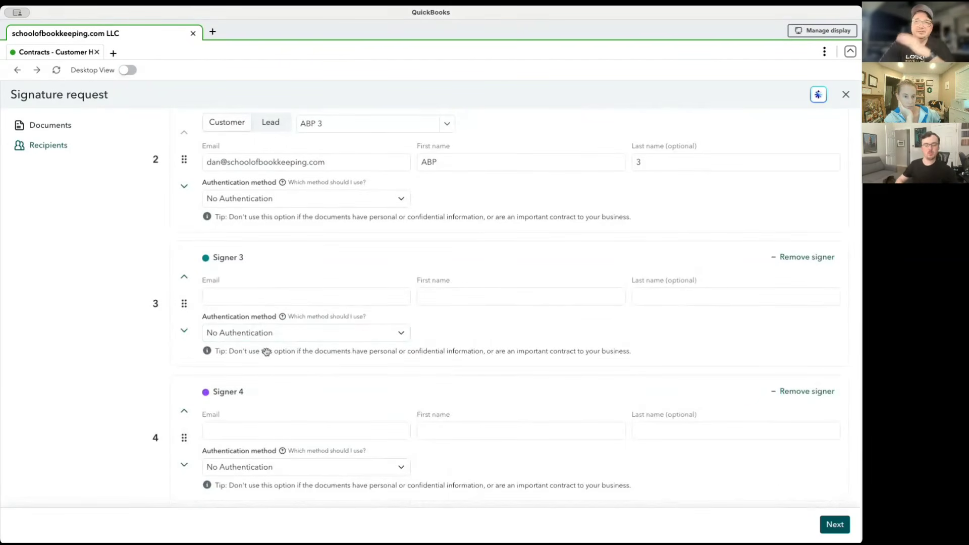
left_click(286, 336)
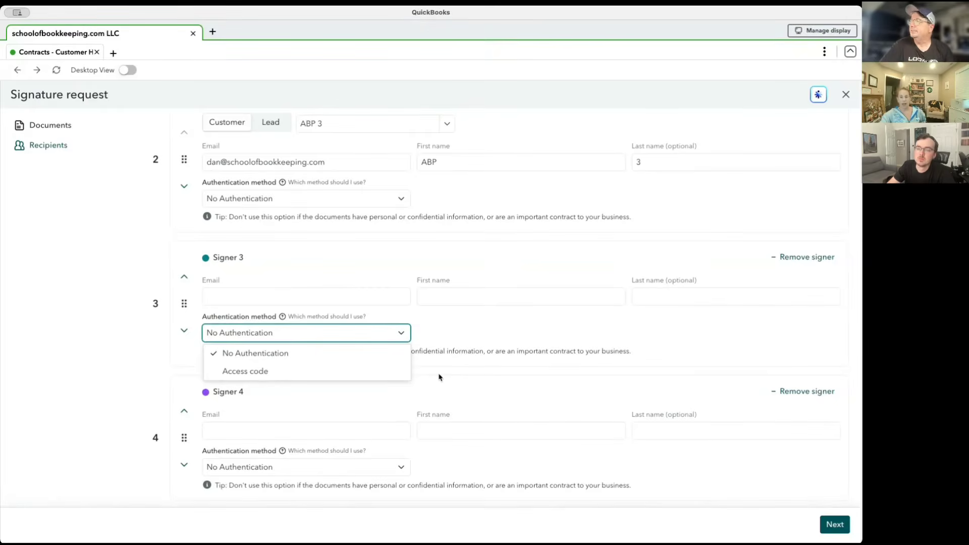
left_click(334, 376)
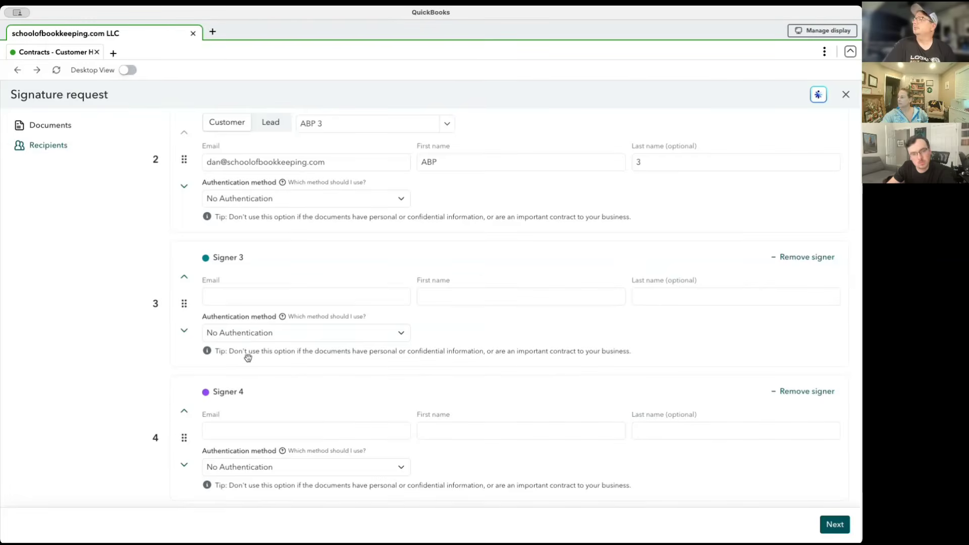
left_click(294, 338)
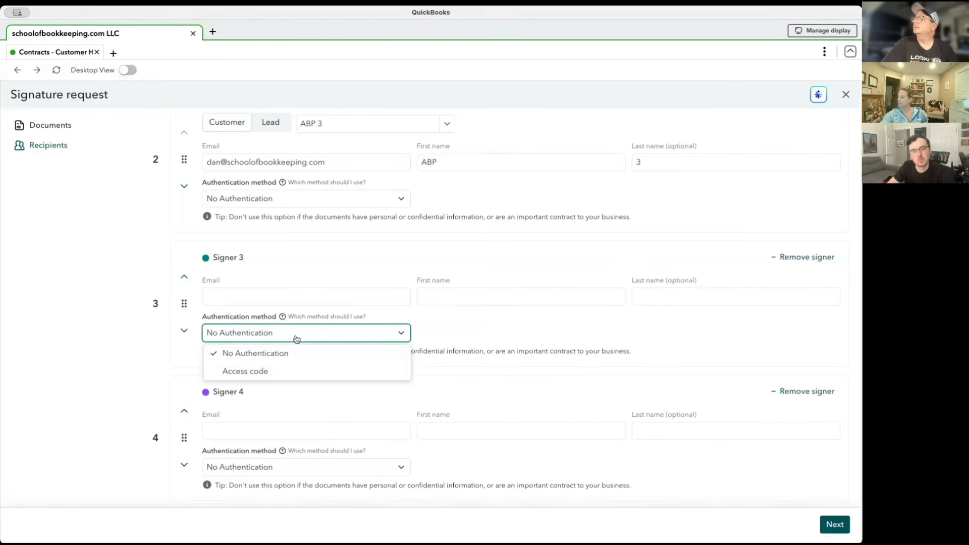
left_click(262, 373)
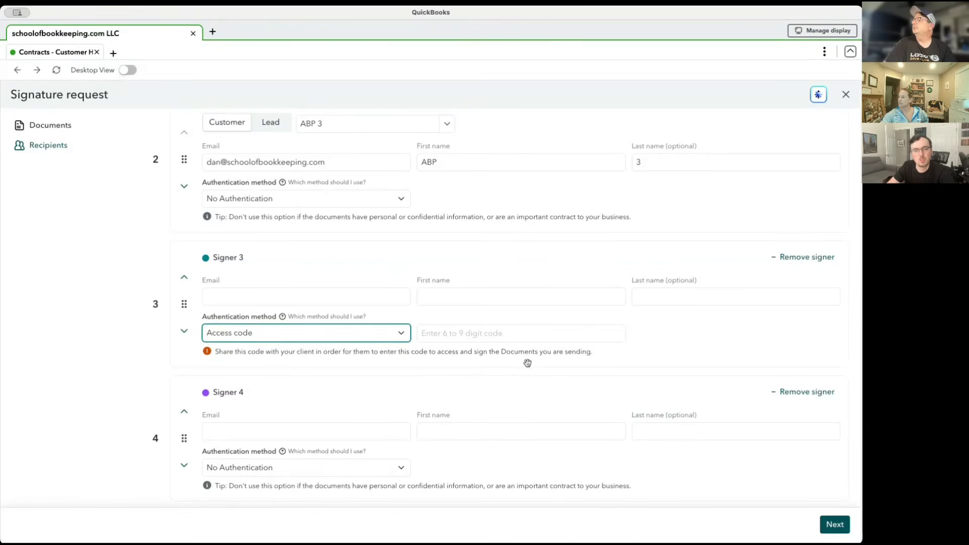
left_click(400, 333)
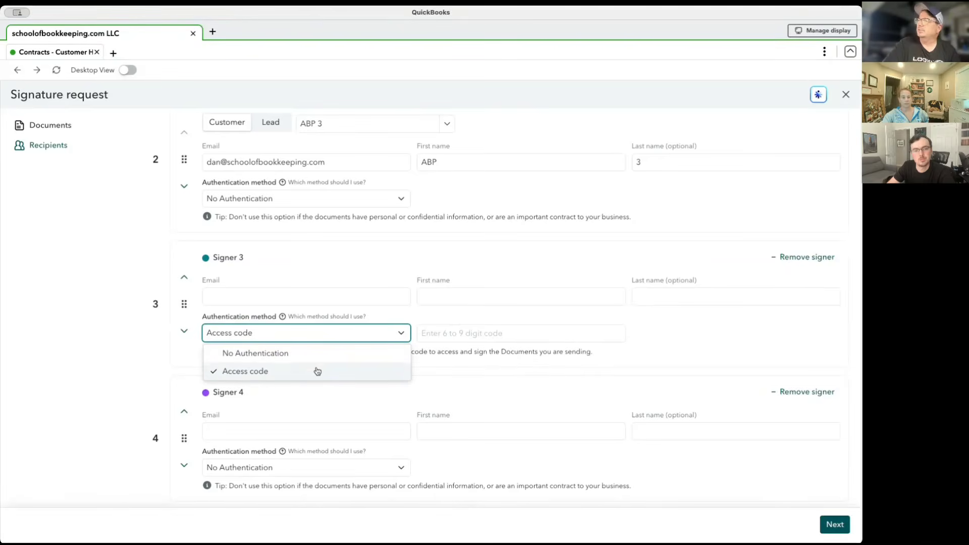
left_click(292, 356)
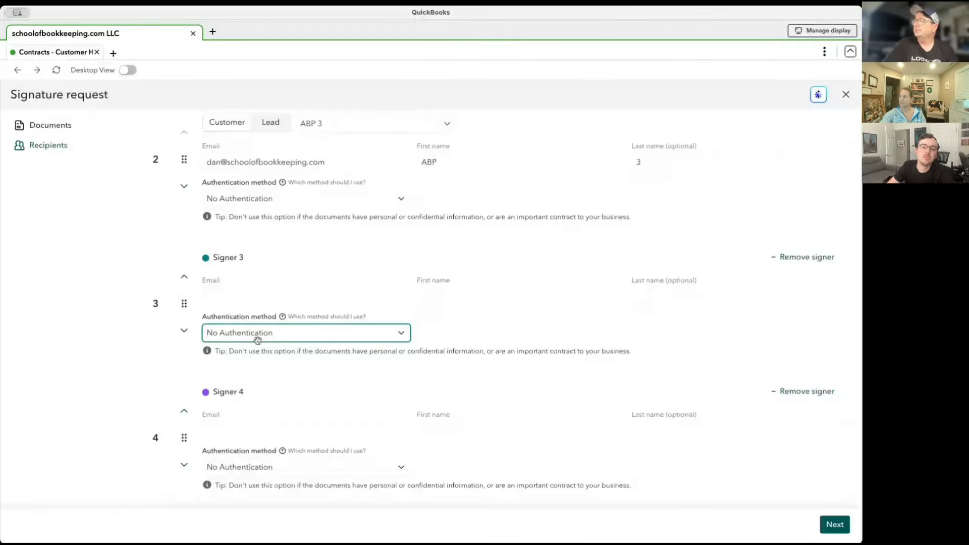
scroll(268, 412, "up", 5)
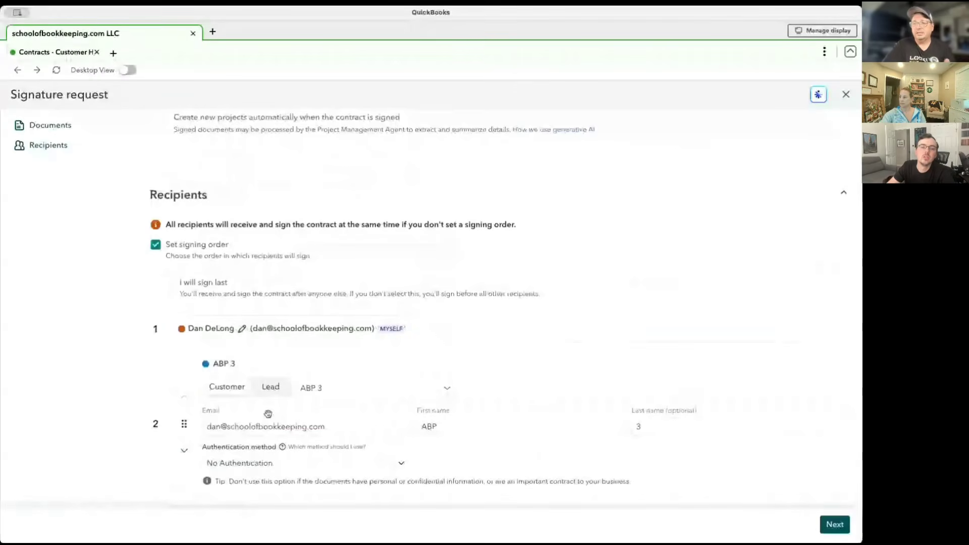
Remove the four blank signers, Signer 3 through Signer 6, from the signature request.
scroll(268, 414, "up", 1)
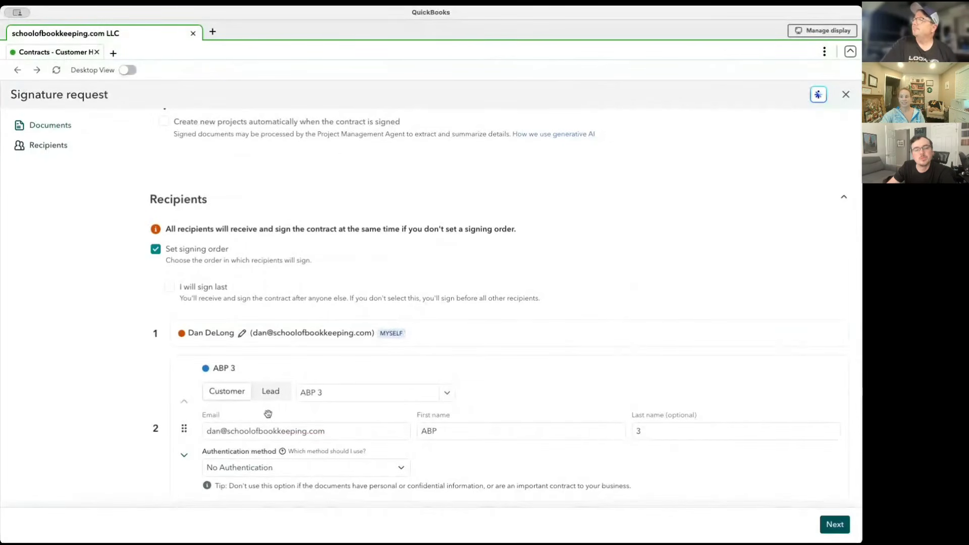
scroll(268, 414, "down", 10)
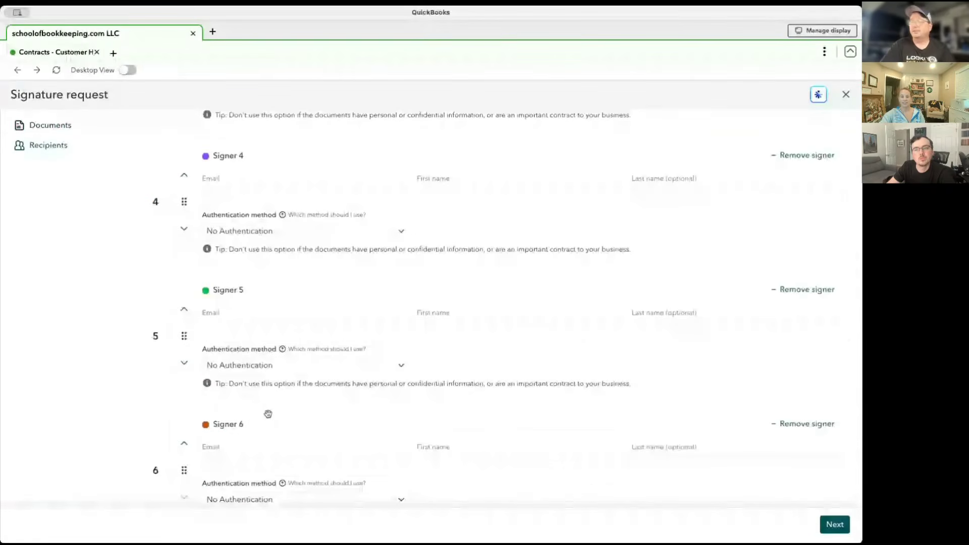
scroll(268, 414, "down", 1)
left_click(268, 414)
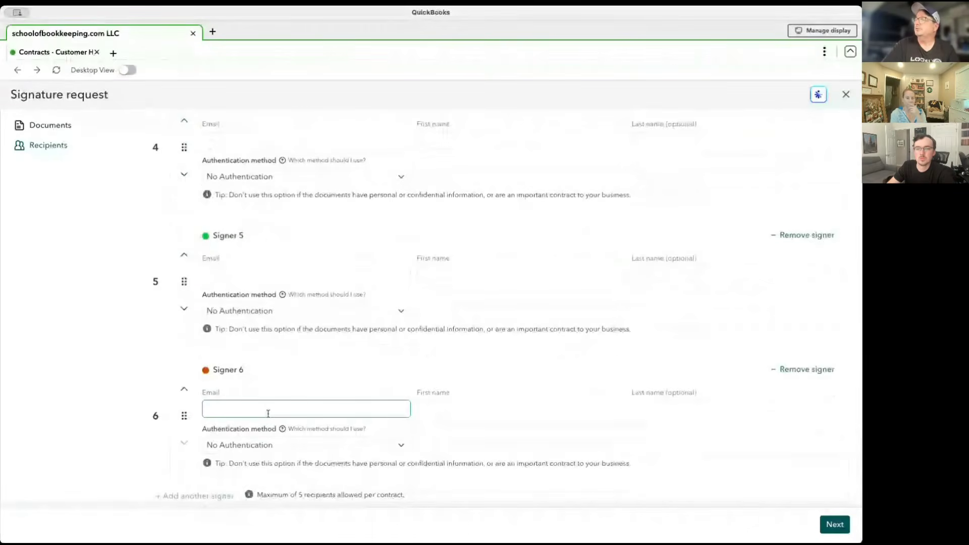
scroll(268, 414, "up", 12)
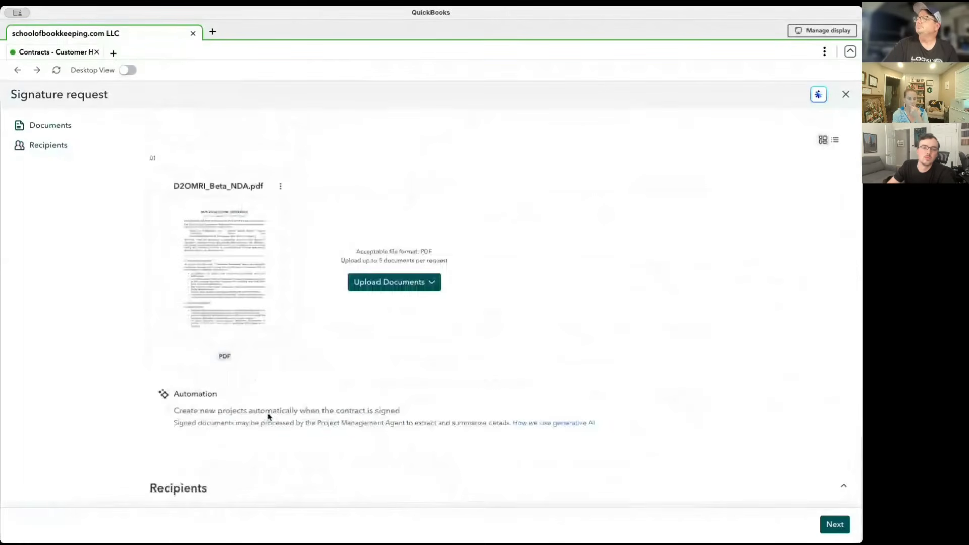
scroll(268, 415, "down", 7)
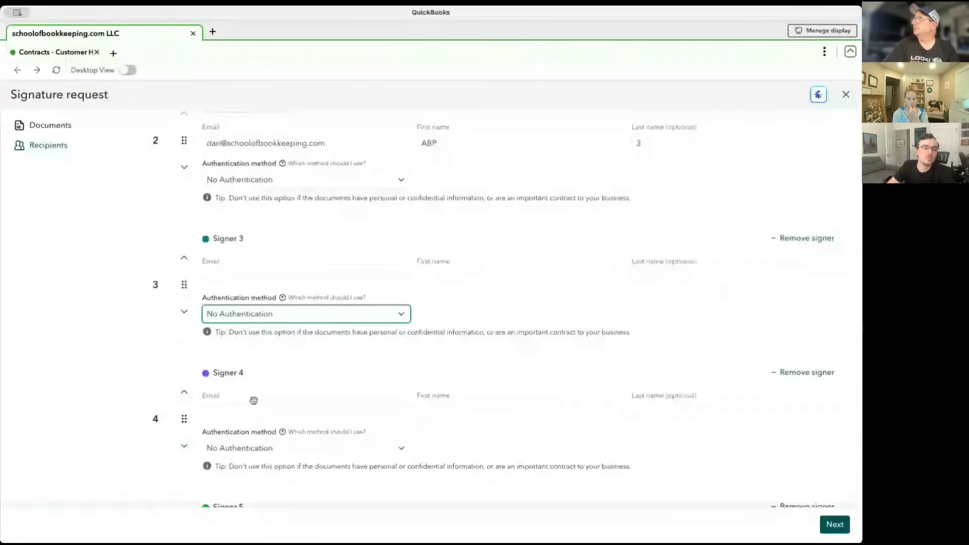
scroll(253, 400, "down", 5)
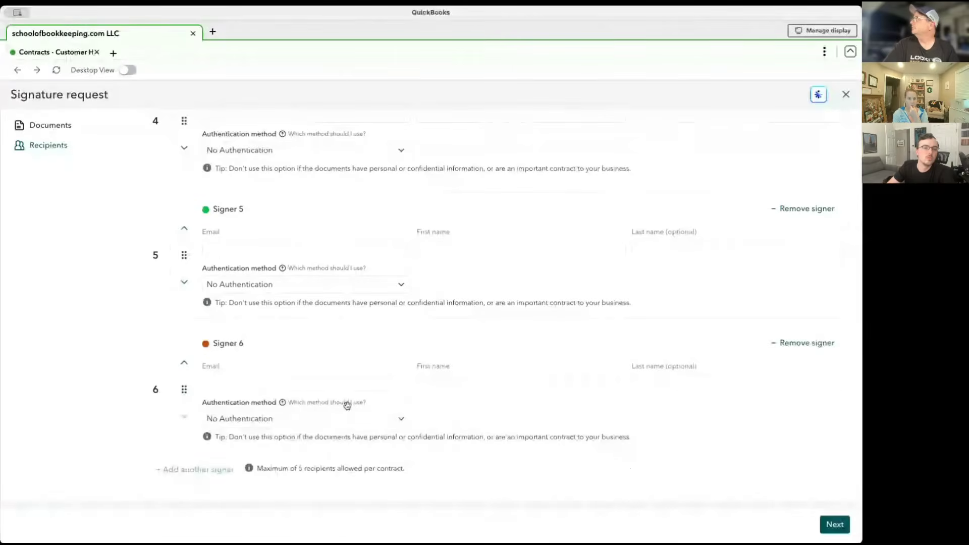
left_click(807, 346)
left_click(798, 342)
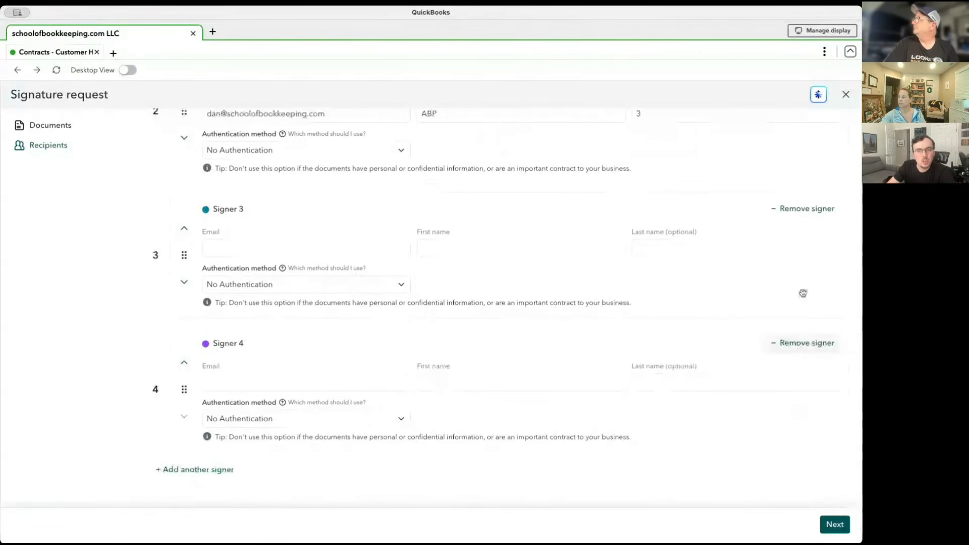
left_click(808, 210)
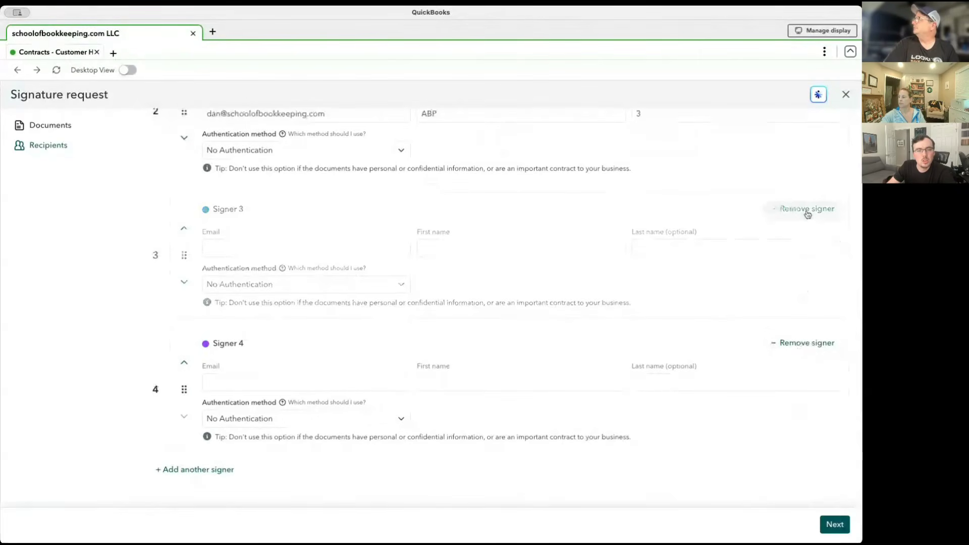
left_click(806, 343)
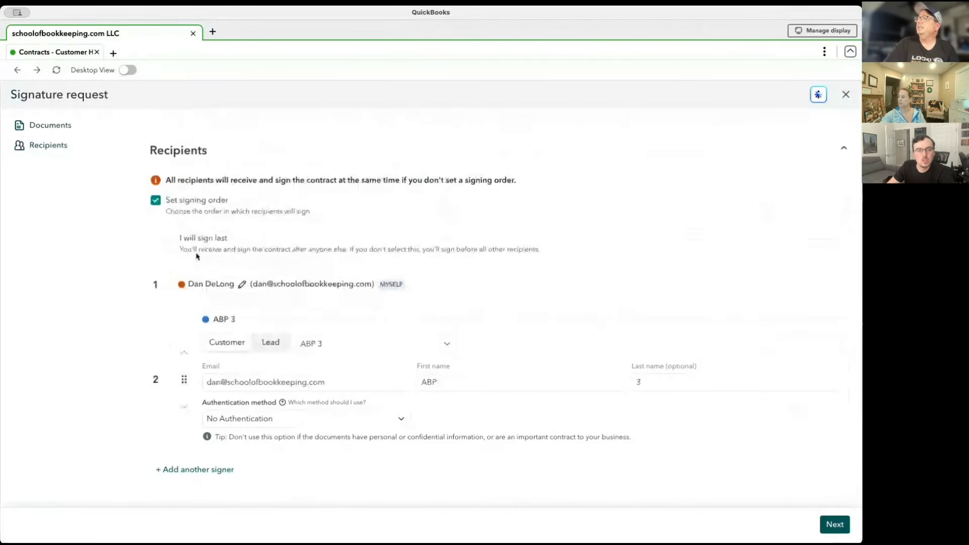
Try the option for the sender to sign last and restore the sender as the first signer.
left_click(174, 240)
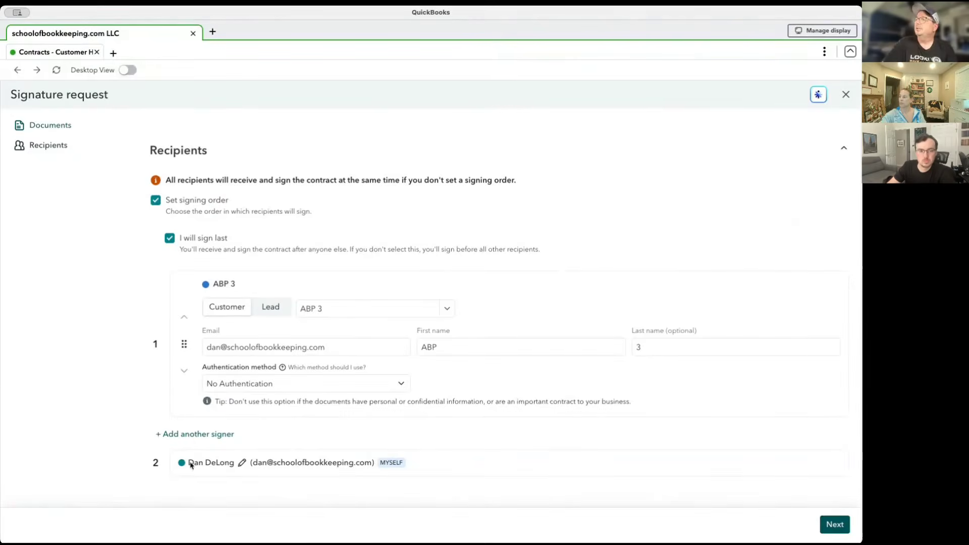
left_click(170, 238)
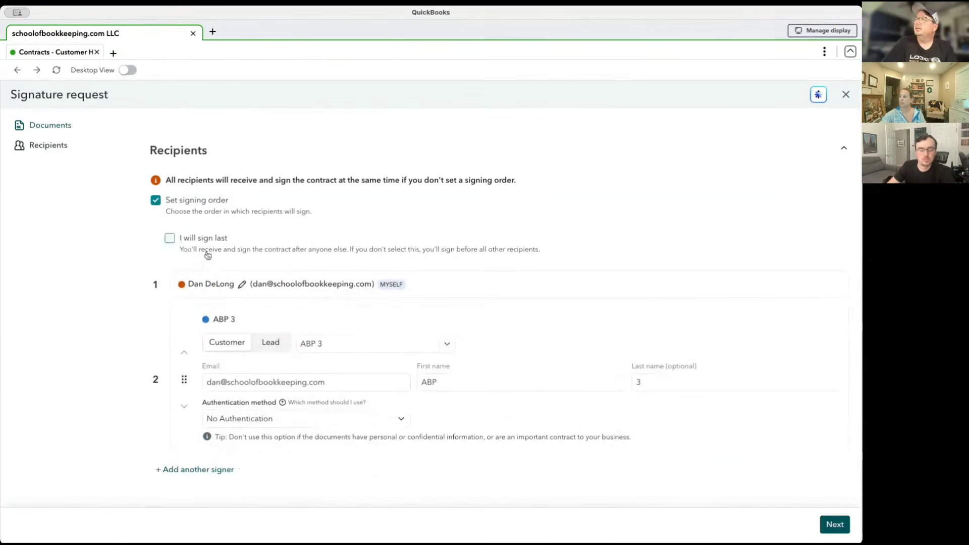
left_click(242, 375)
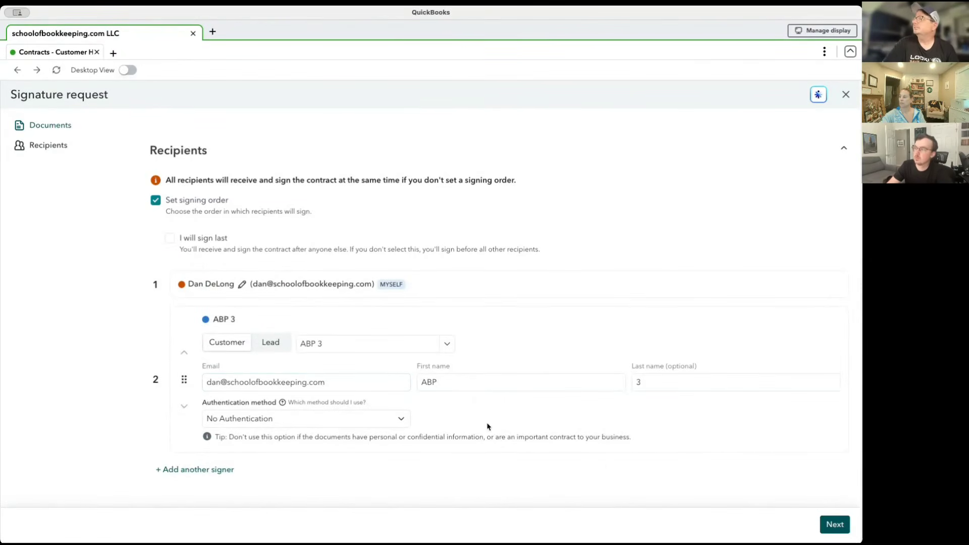
Replace the second signer ABP 3 with a customer who has a valid e-mail and last name, and continue to document preparation.
left_click(834, 524)
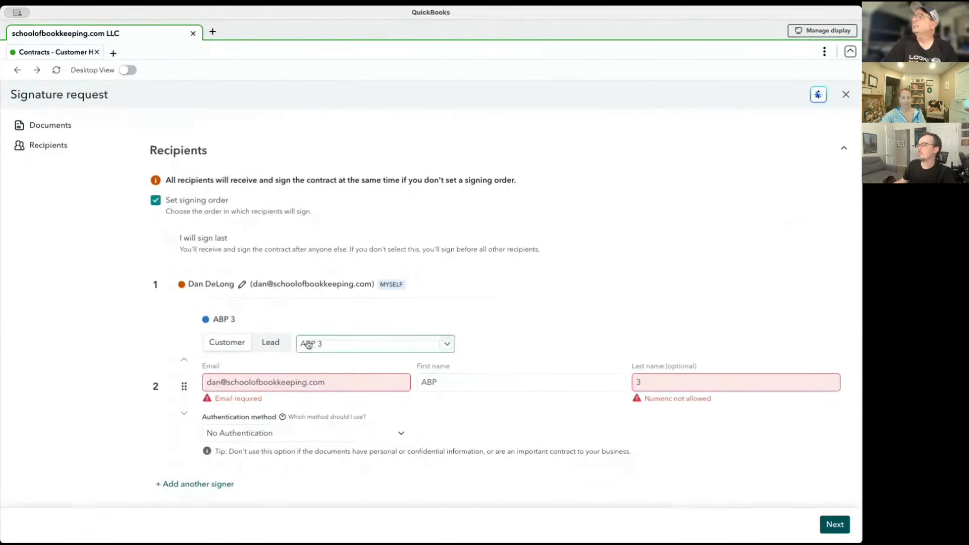
left_click(338, 349)
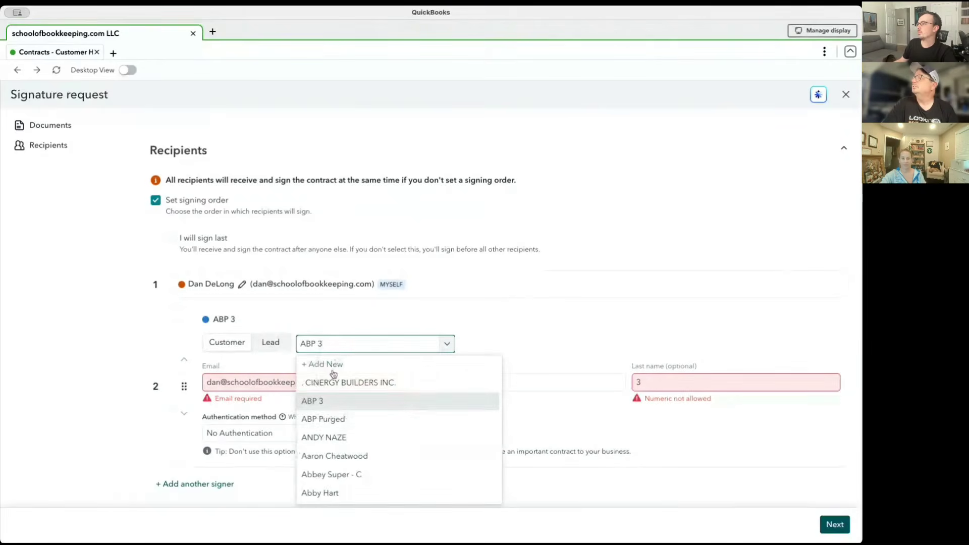
left_click(330, 419)
left_click(349, 343)
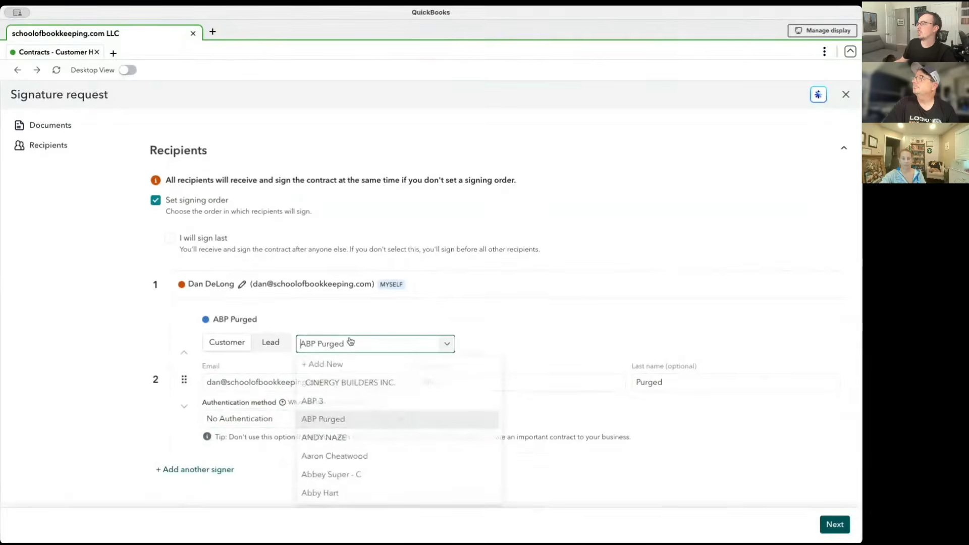
left_click(338, 438)
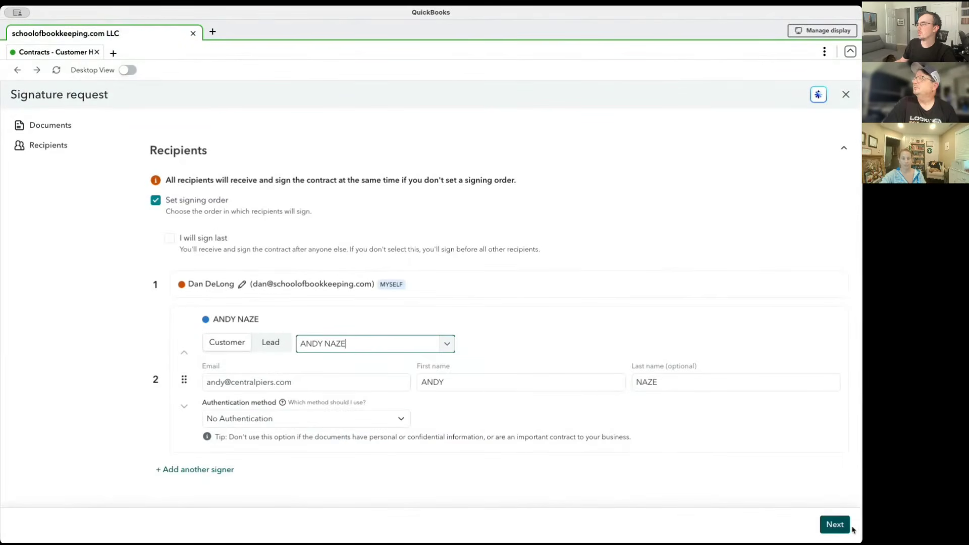
left_click(836, 525)
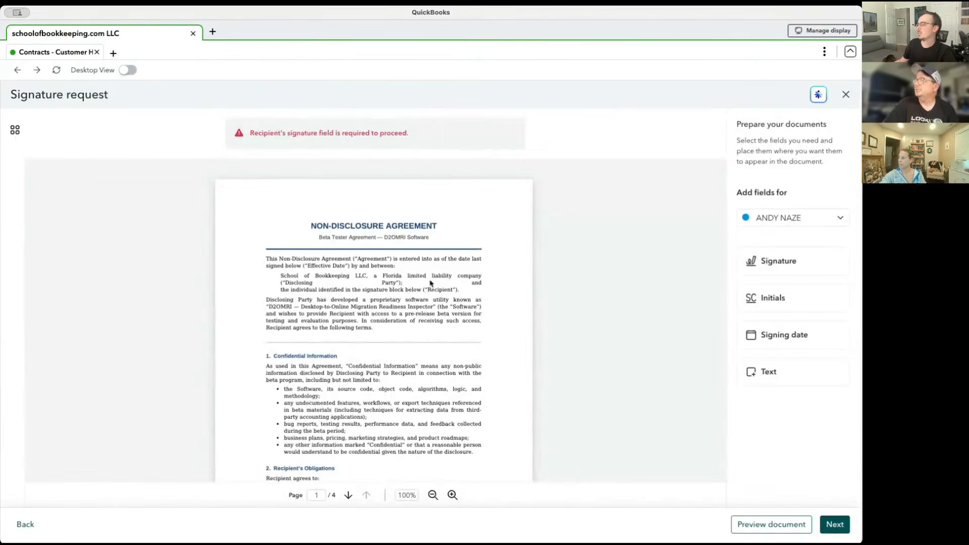
Place a Signature field for the customer on the Recipient (Beta Tester) signature line on page 4 of the NDA.
scroll(365, 353, "down", 10)
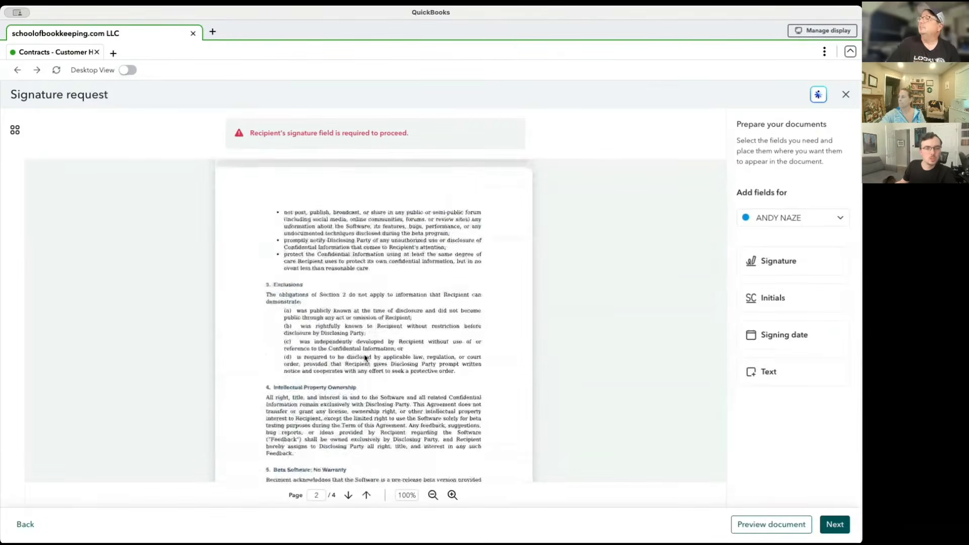
scroll(366, 359, "down", 15)
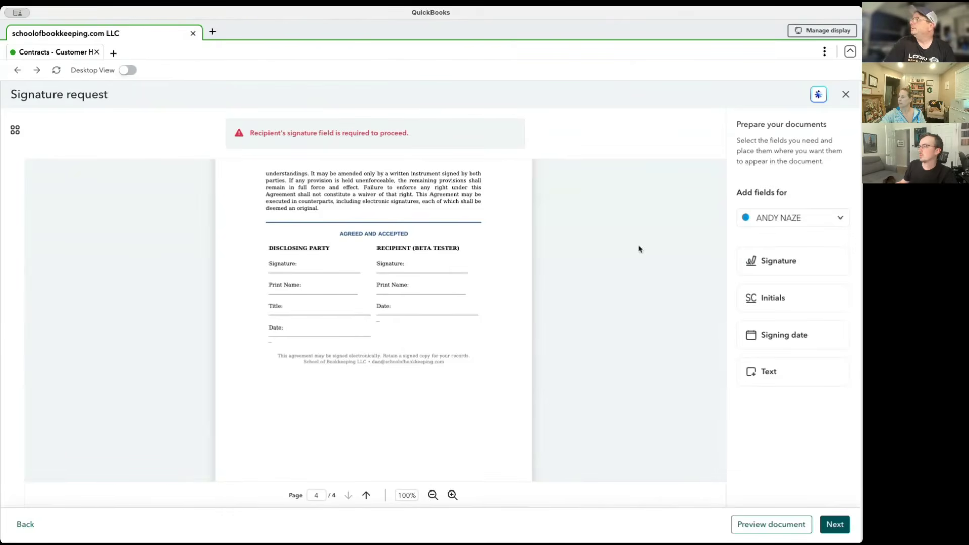
left_click(830, 224)
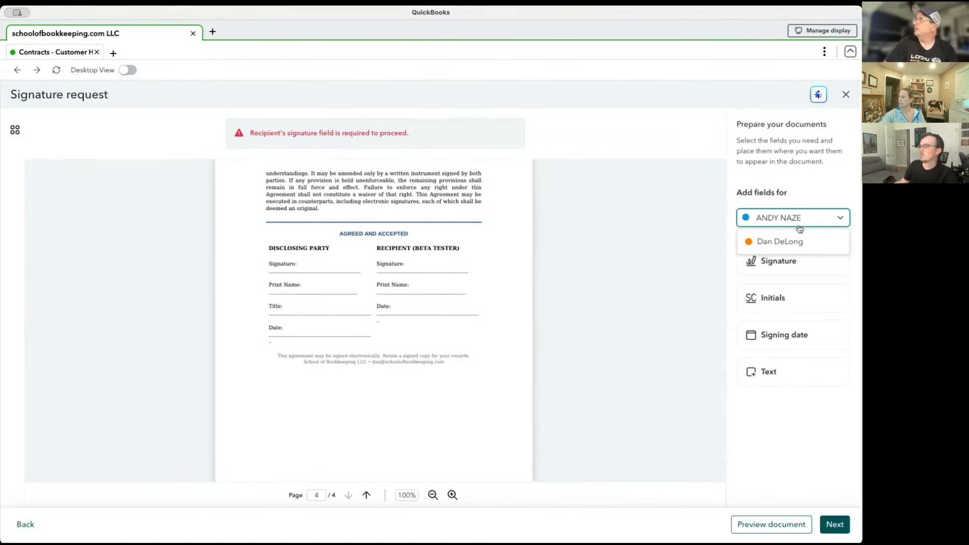
left_click(730, 282)
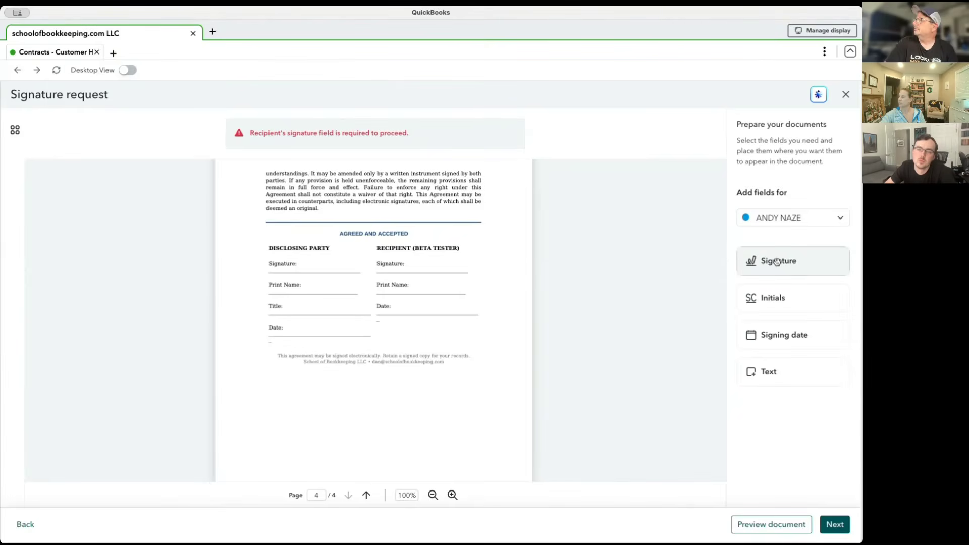
mouse_move(778, 261)
left_mouse_down()
mouse_move(505, 245)
mouse_move(407, 259)
left_mouse_up()
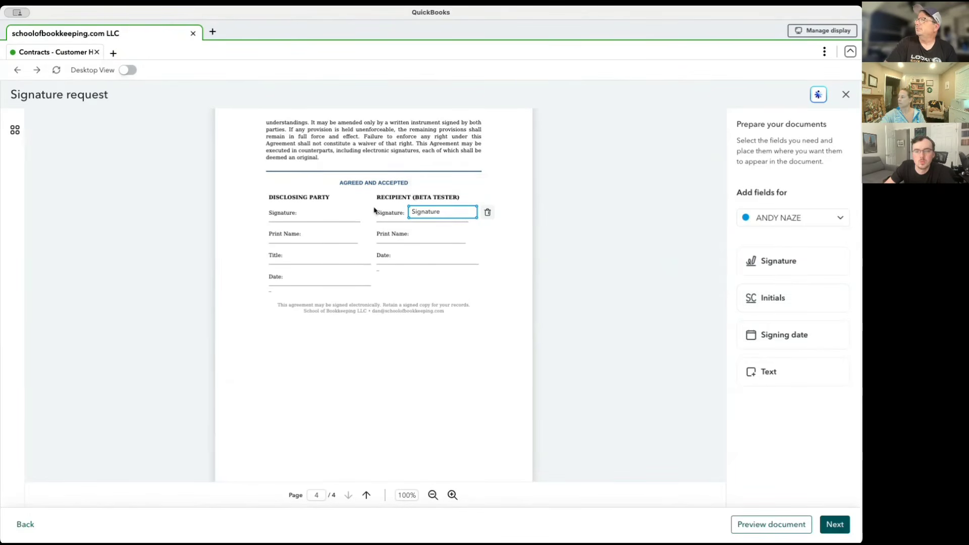
Try an Initials field for the customer beside section 5, Beta Software; No Warranty, on page 2 and delete it.
scroll(376, 212, "up", 5)
scroll(377, 212, "up", 10)
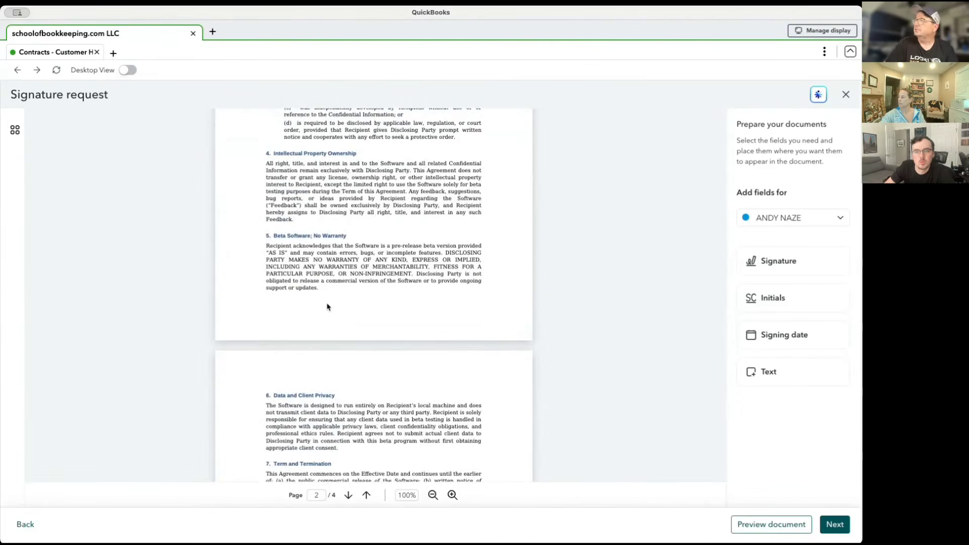
left_click(824, 297)
left_click(458, 264)
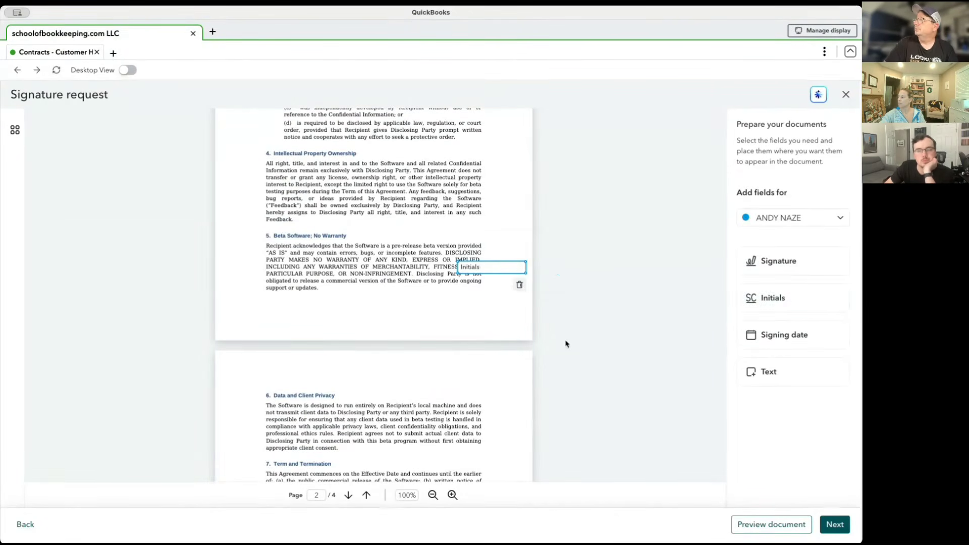
left_click(521, 286)
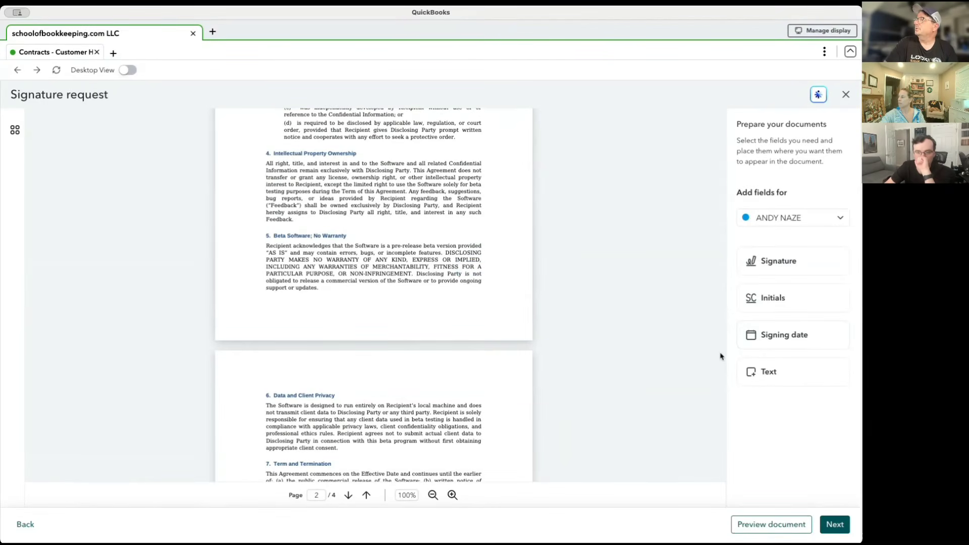
Add a Text field on the recipient's Print Name line and a Signing date field on the recipient's Date line.
scroll(721, 356, "down", 15)
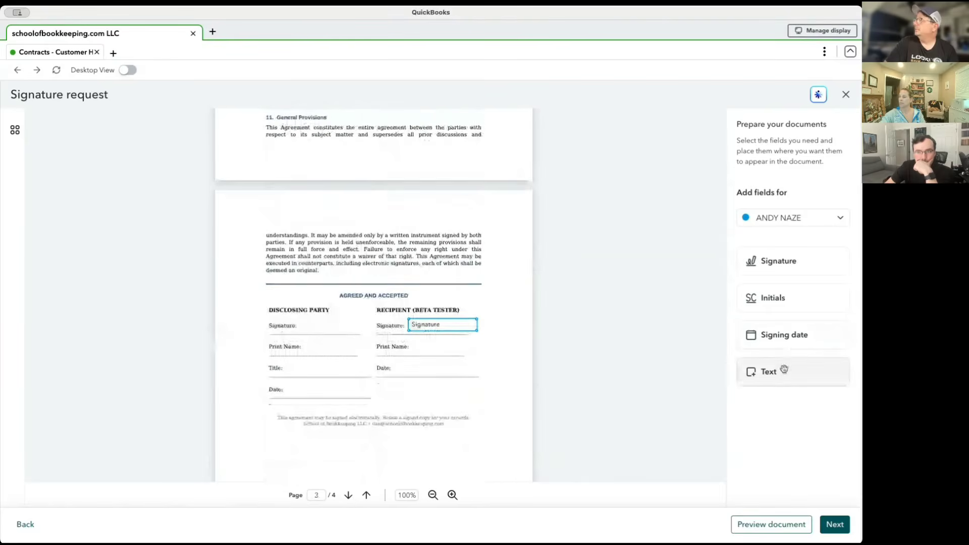
left_click(783, 371)
left_click(413, 343)
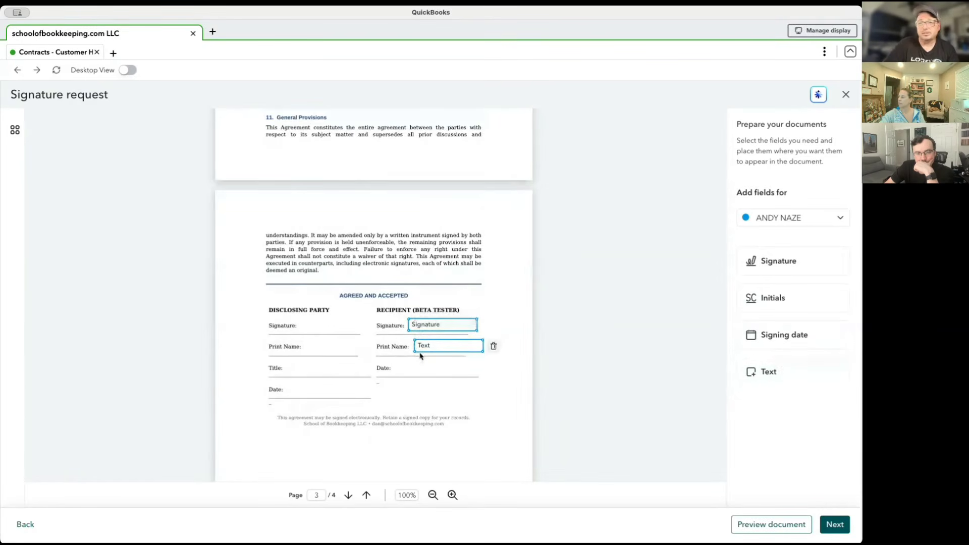
left_click(784, 342)
left_click(404, 366)
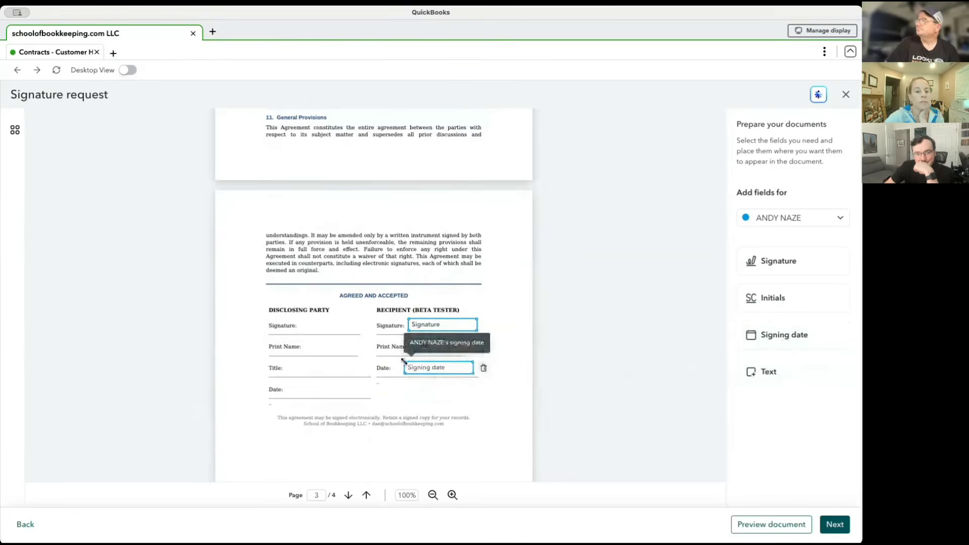
Place the sender's own Signature field on the Disclosing Party signature line and sign it with the sender's full legal name.
left_click(793, 218)
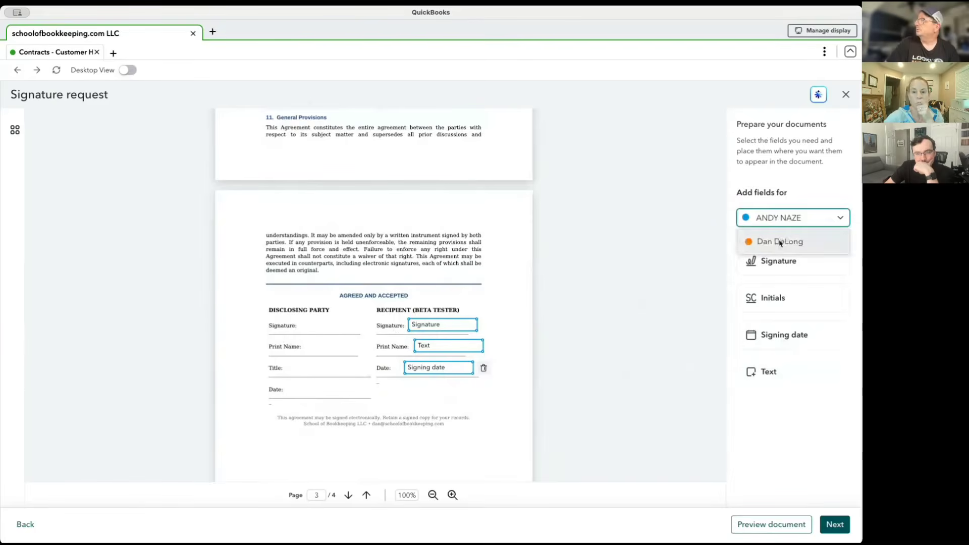
left_click(780, 240)
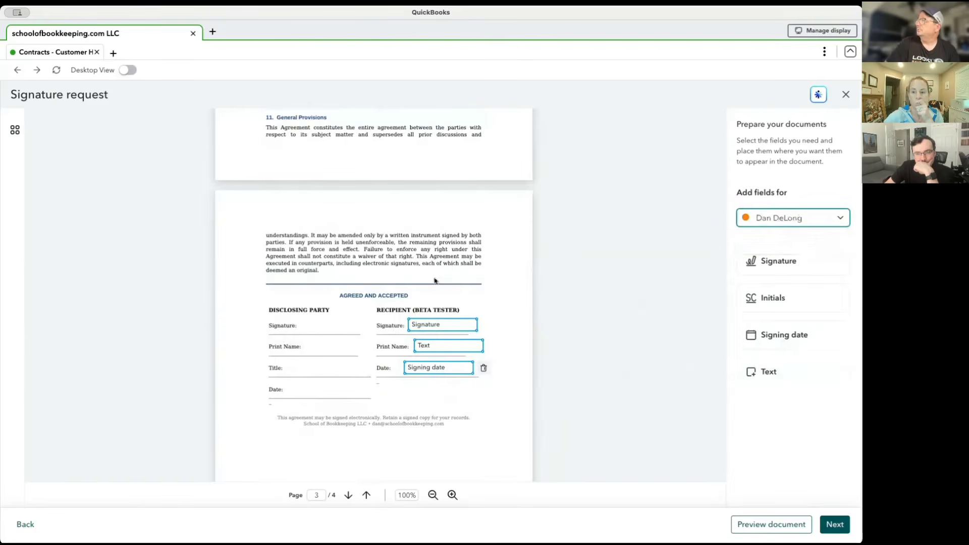
left_click(767, 261)
left_click(331, 325)
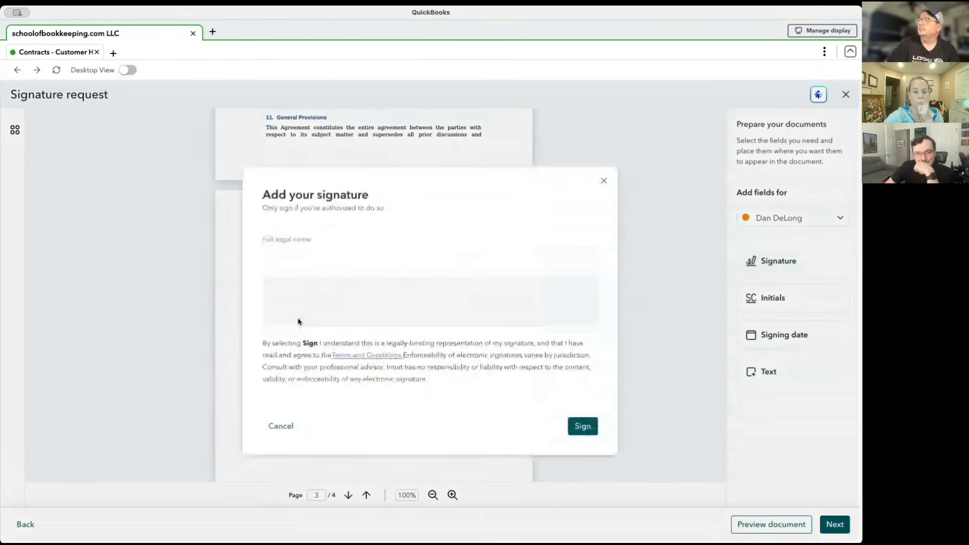
left_click(321, 261)
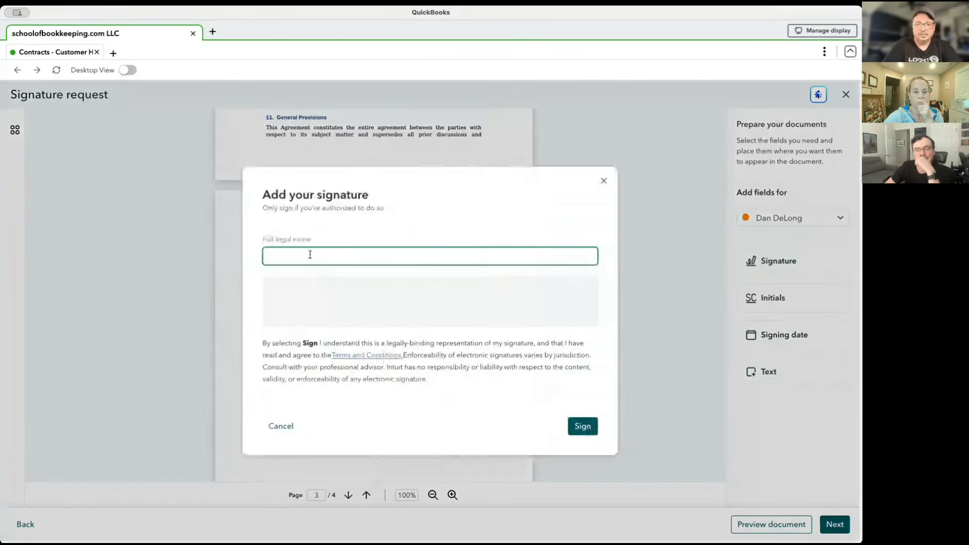
type("Danie")
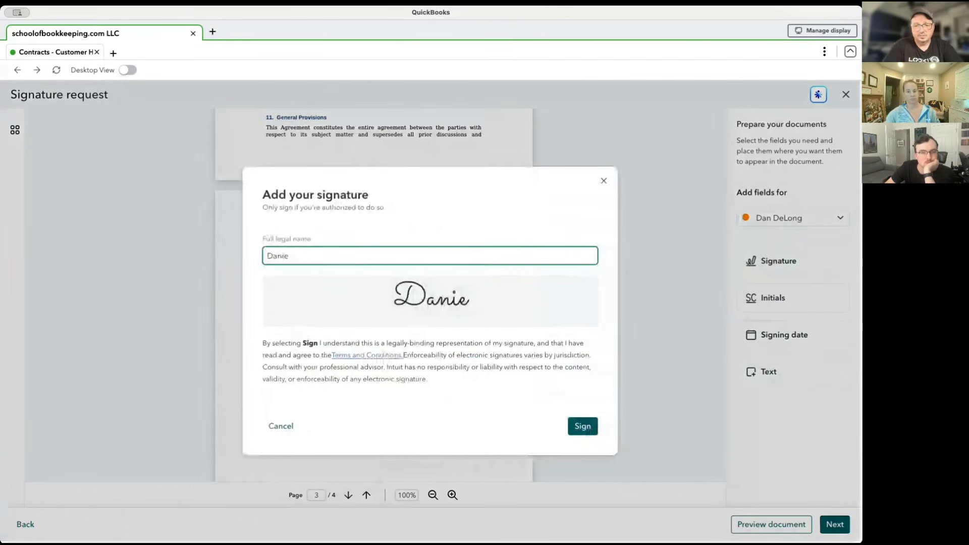
type("l G DeLong")
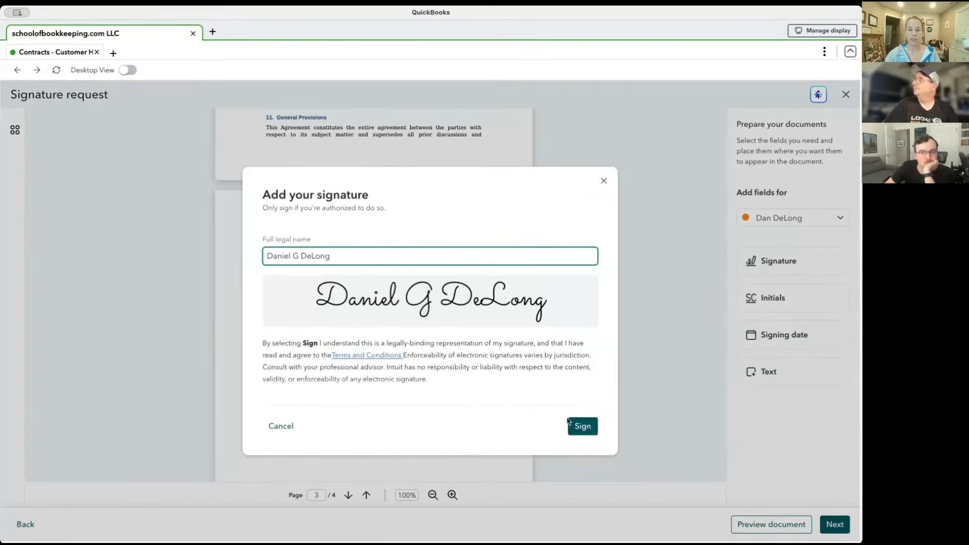
left_click(581, 426)
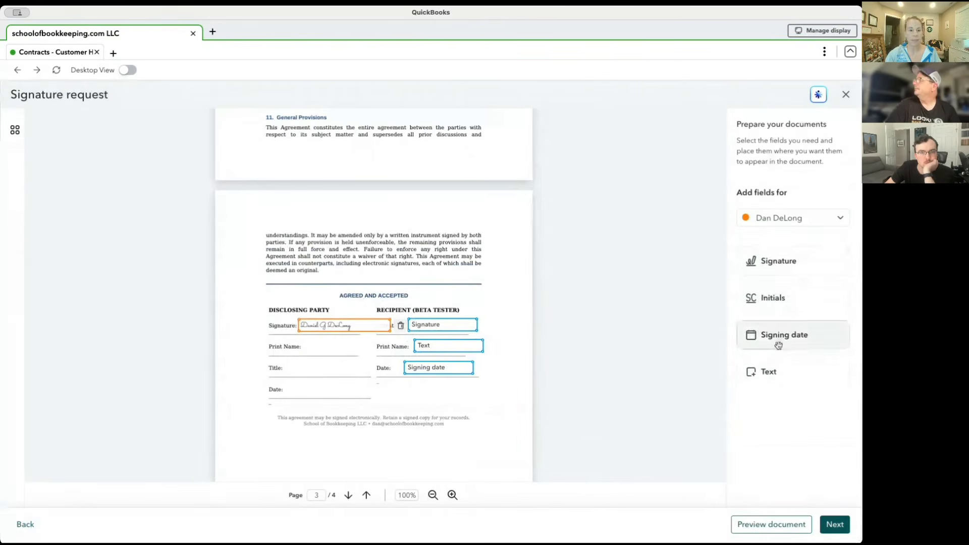
Place the sender's Text fields on the Disclosing Party's Print Name and Title lines.
left_click_drag(786, 373, 313, 345)
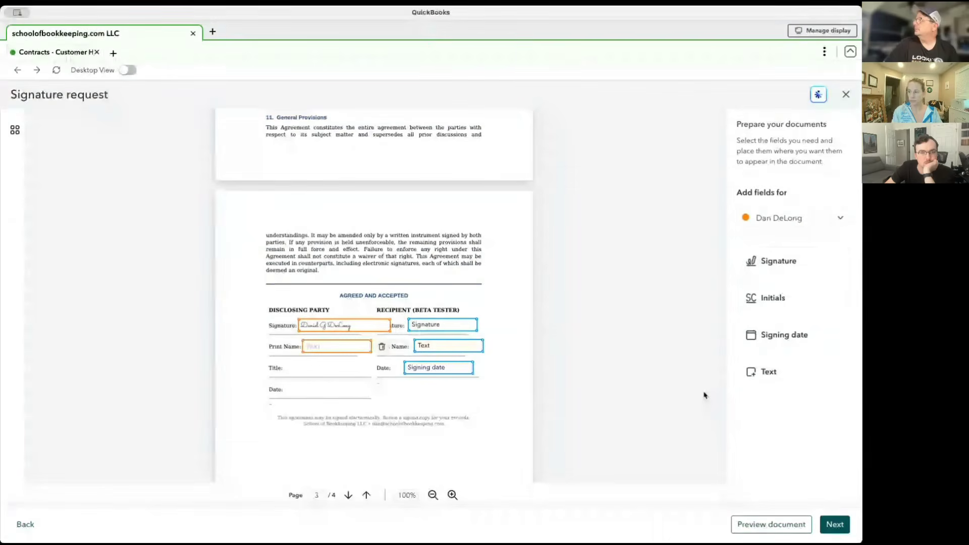
left_click_drag(787, 373, 292, 364)
Try the sample text "jfhsgdfjsh" in the Disclosing Party's Print Name field and erase it.
left_click(355, 348)
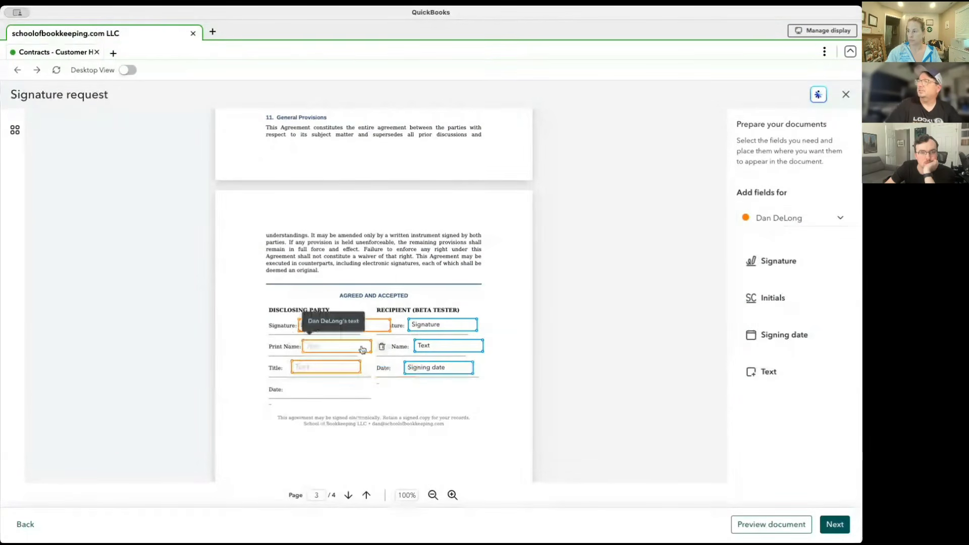
type("jfhsgdfjsh")
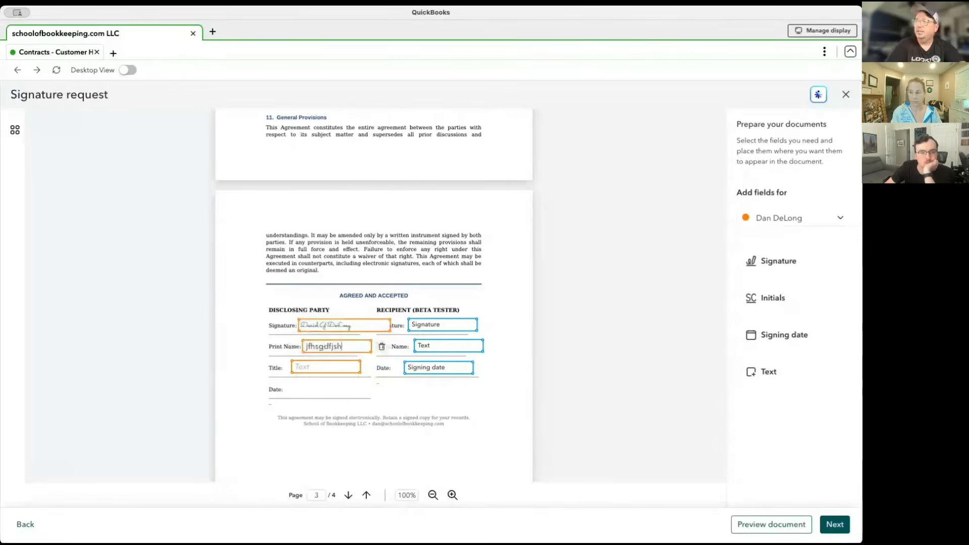
key("BackSpace")
key("BackSpace")
key("BackSpace")
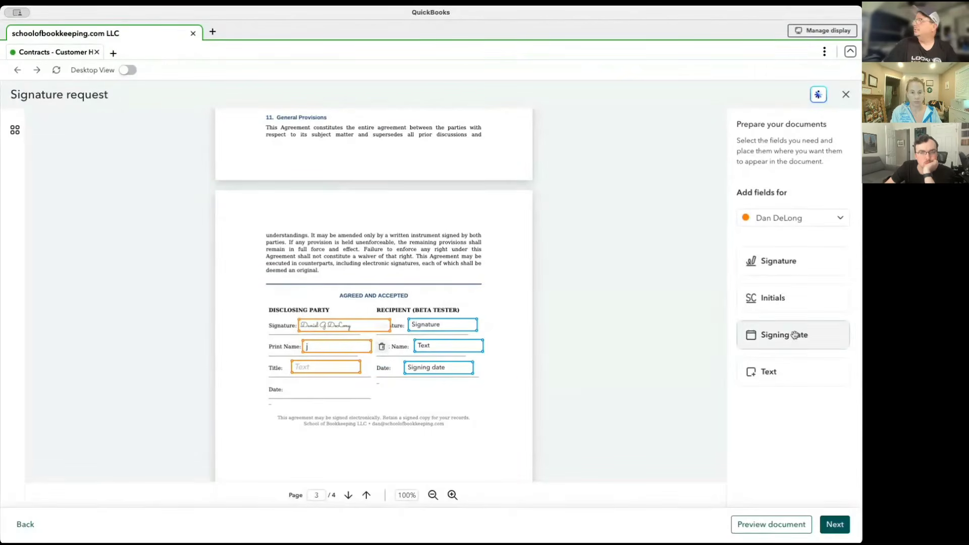
Place a Signing date field on the Disclosing Party's Date line and fill the Title field with "Owner".
left_click_drag(791, 329, 293, 385)
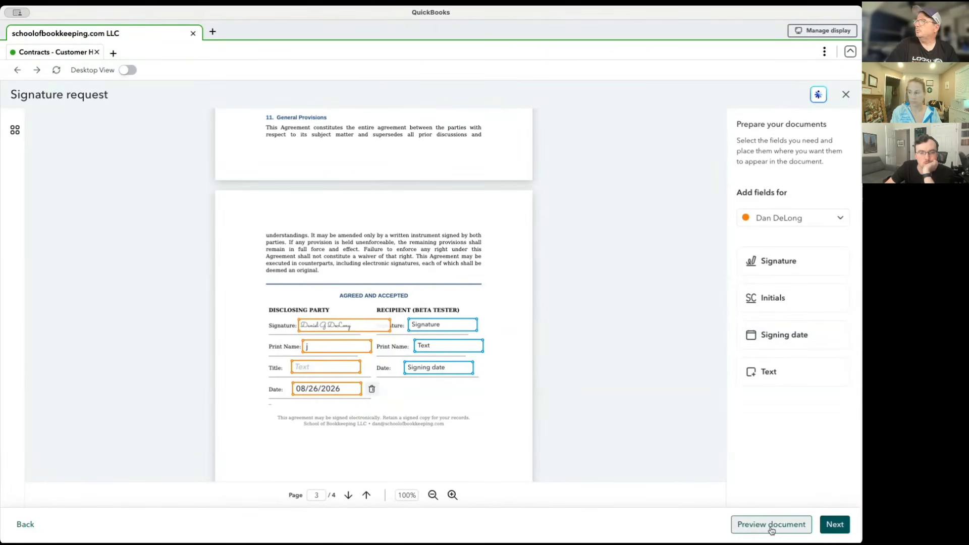
left_click(836, 525)
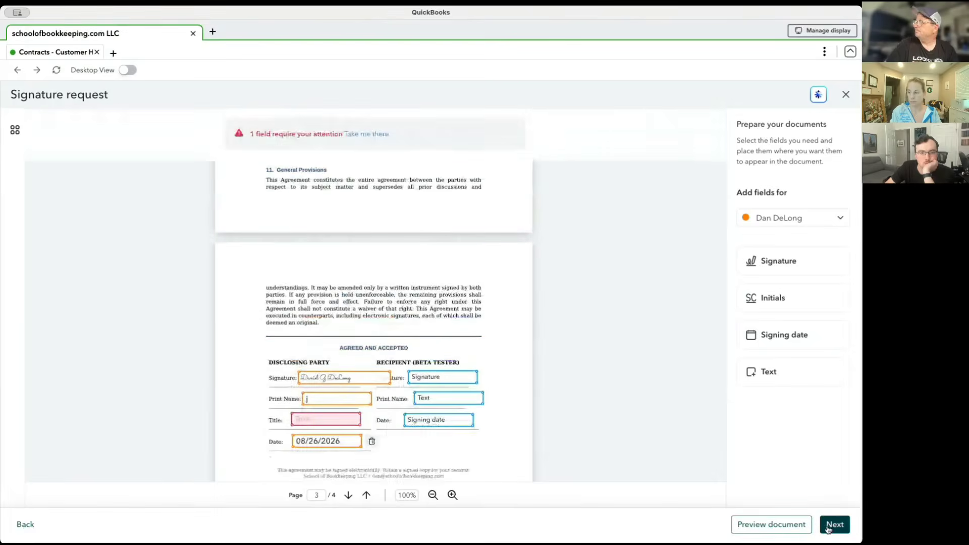
left_click(312, 418)
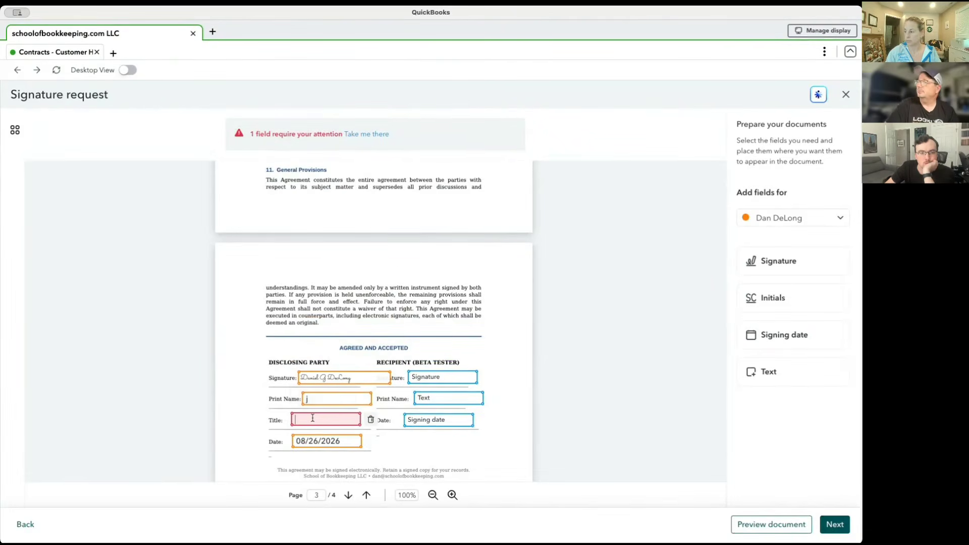
type("Owner")
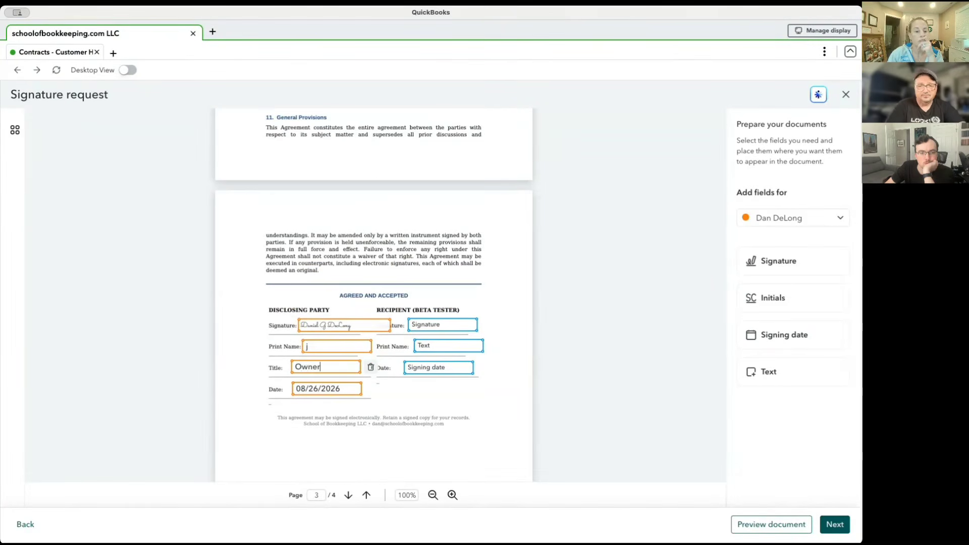
Replace the text in the Disclosing Party's Print Name field with the sender's full name.
left_click(334, 345)
type("j")
key("BackSpace")
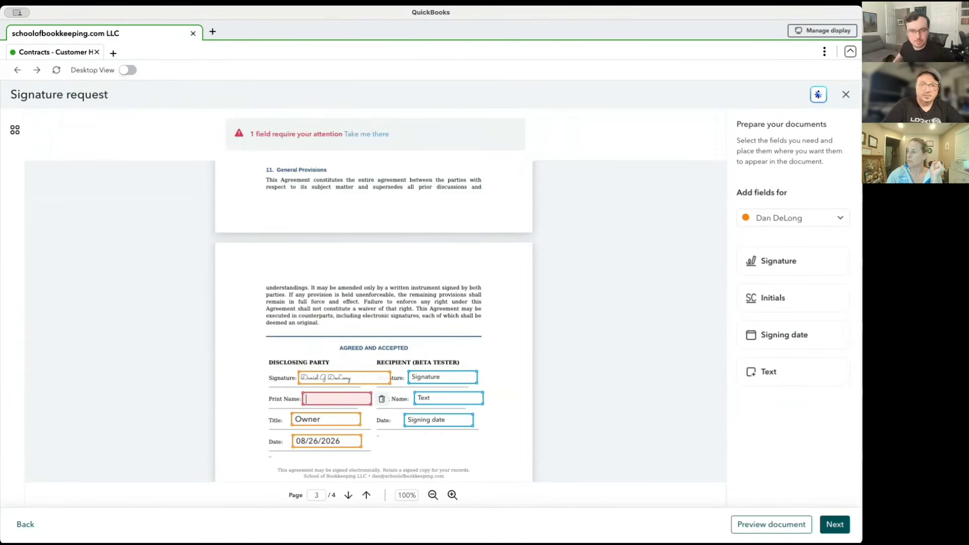
type("DeLong")
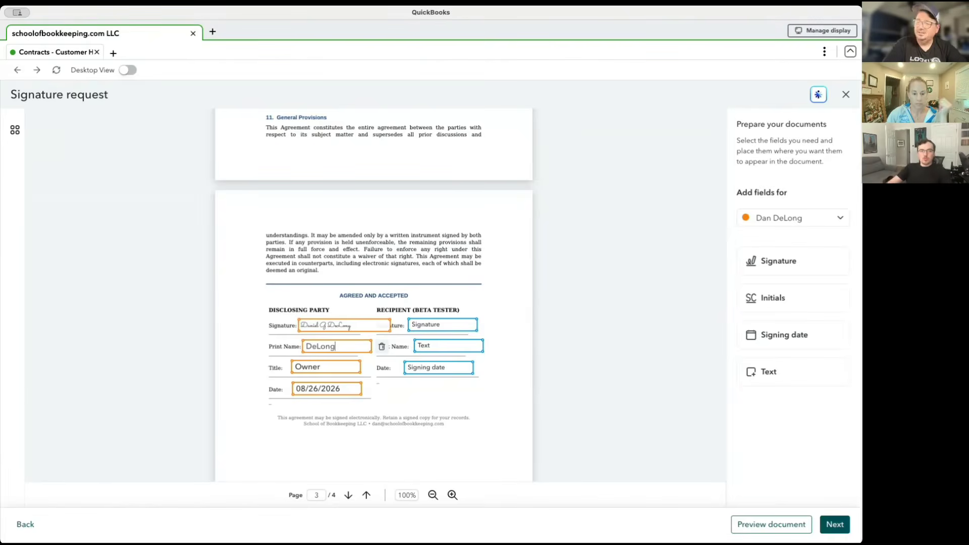
type("Daniel")
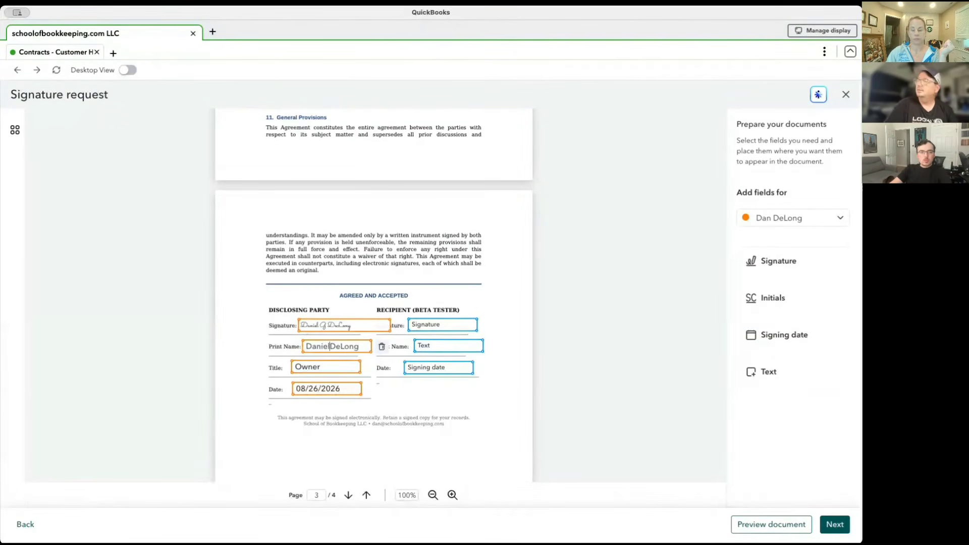
type(" G.")
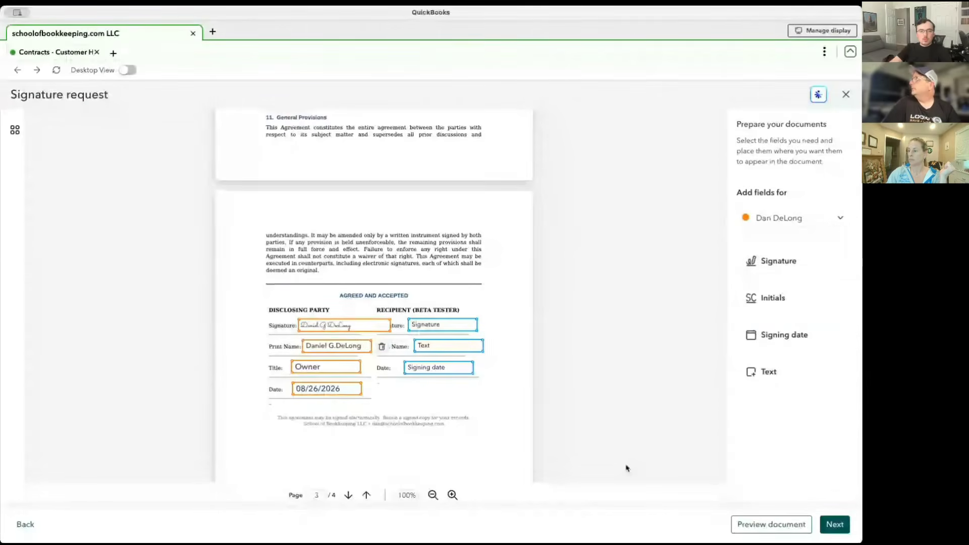
Continue to the request's review page and turn on a signer reminder every 7 days.
left_click(835, 525)
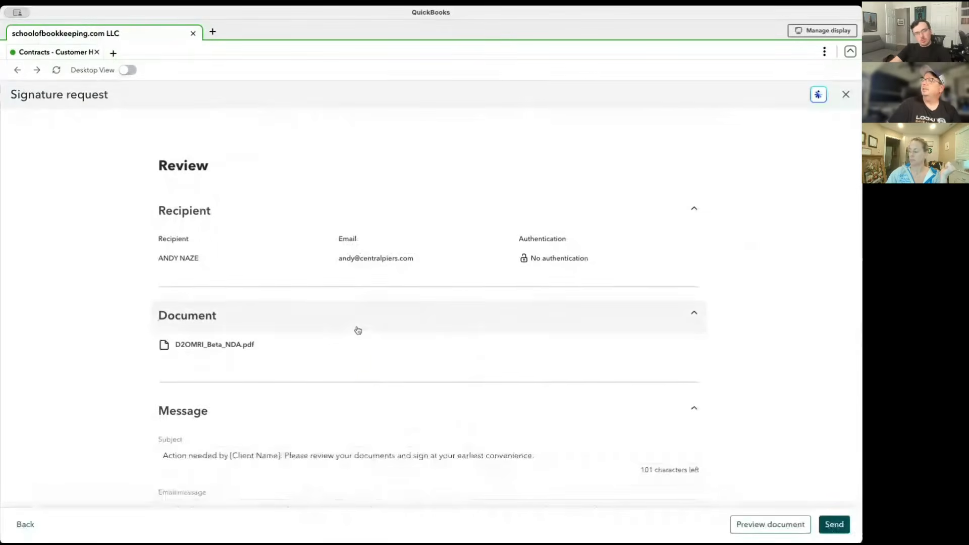
scroll(357, 329, "down", 1)
scroll(358, 331, "down", 2)
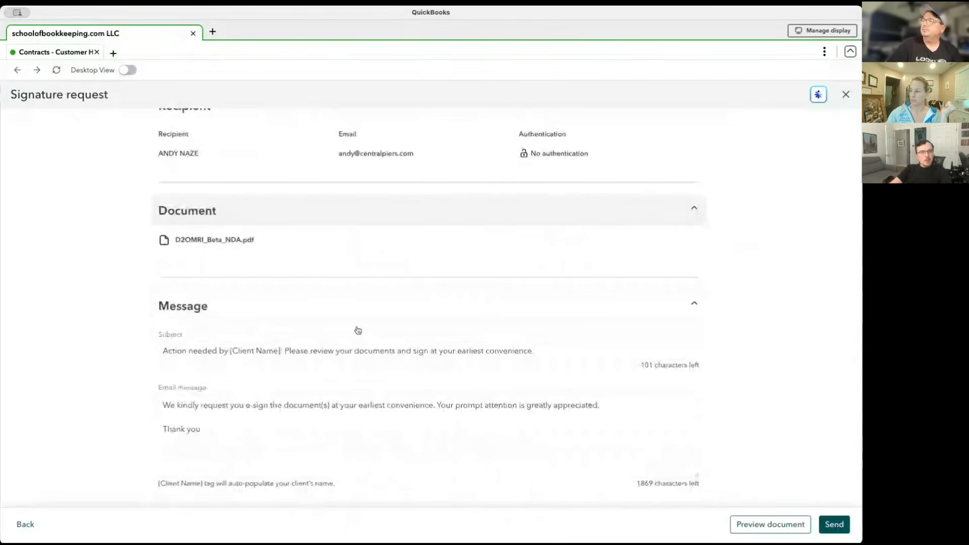
scroll(348, 328, "down", 1)
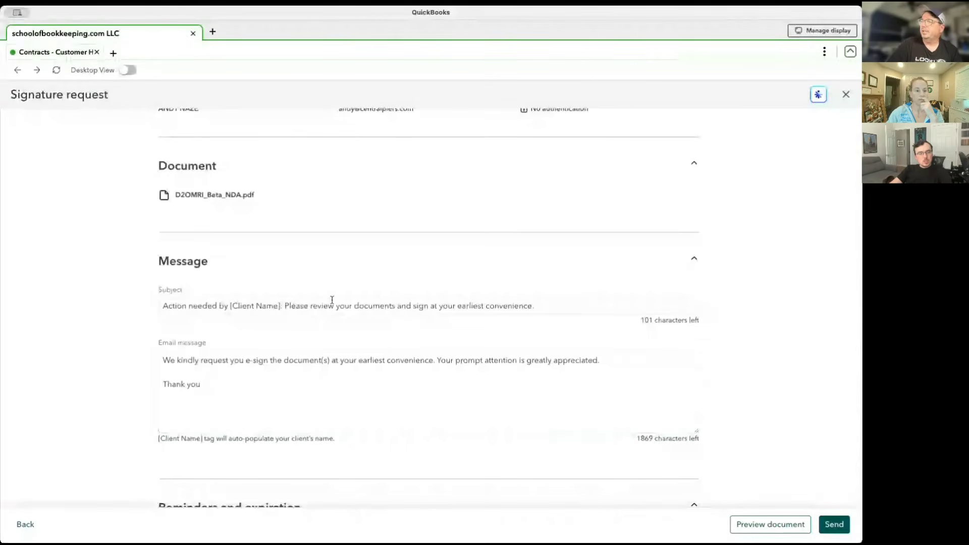
scroll(332, 300, "down", 5)
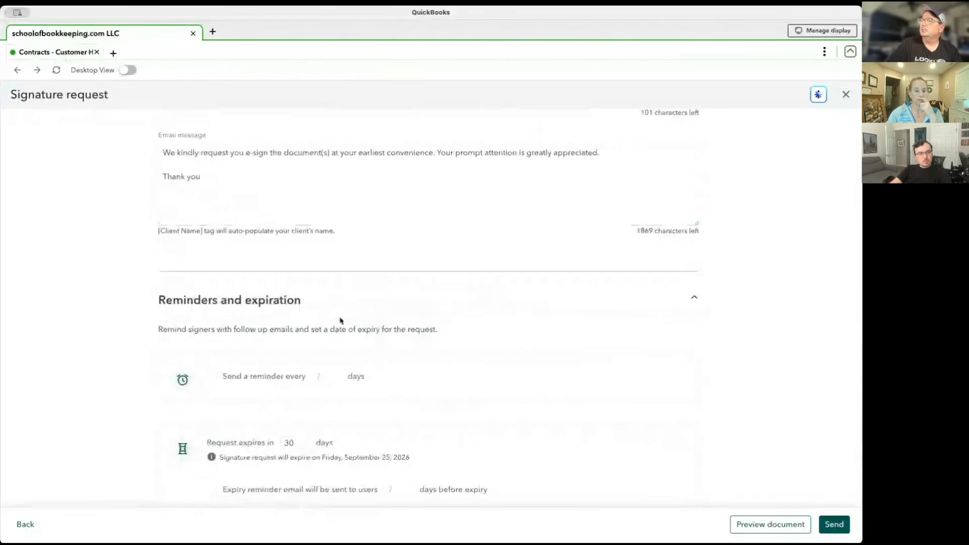
scroll(341, 321, "down", 2)
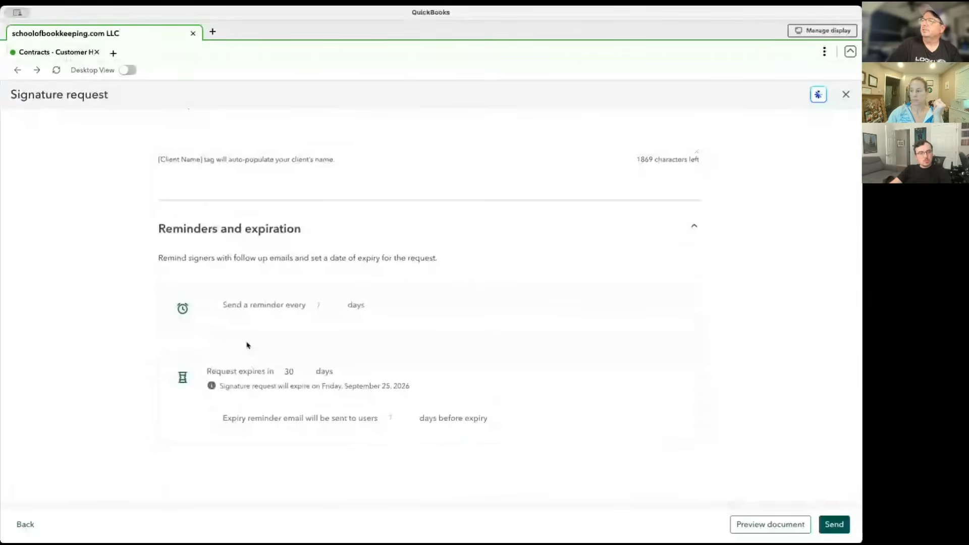
left_click(212, 305)
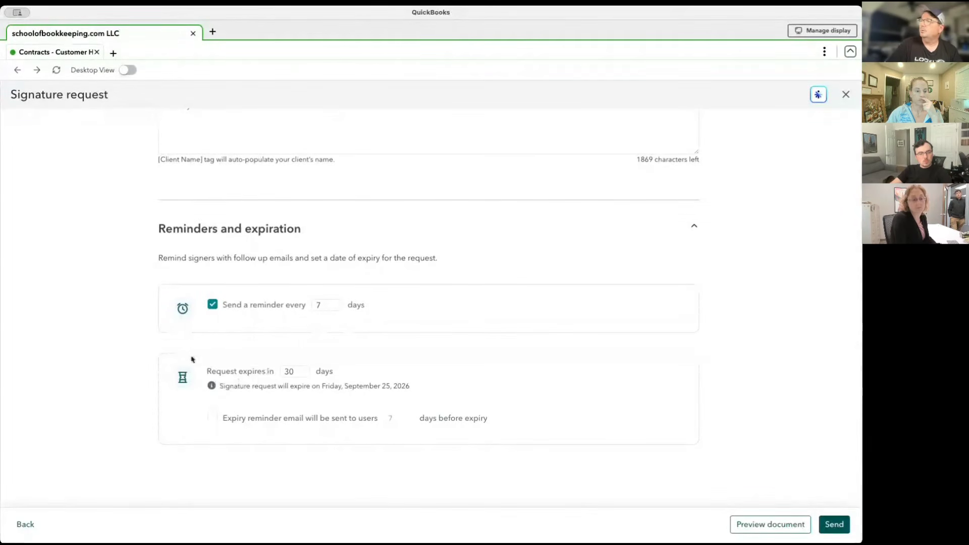
left_click(322, 307)
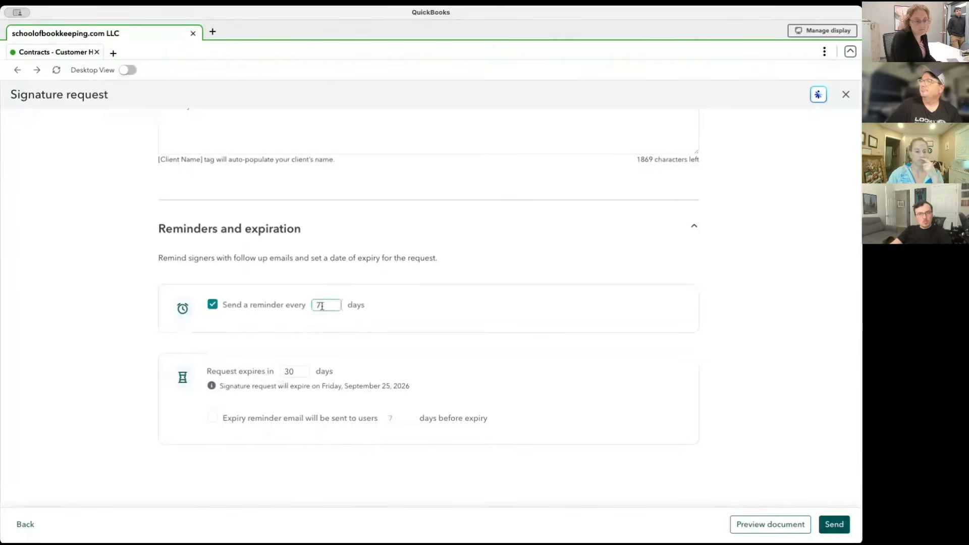
double_click(322, 306)
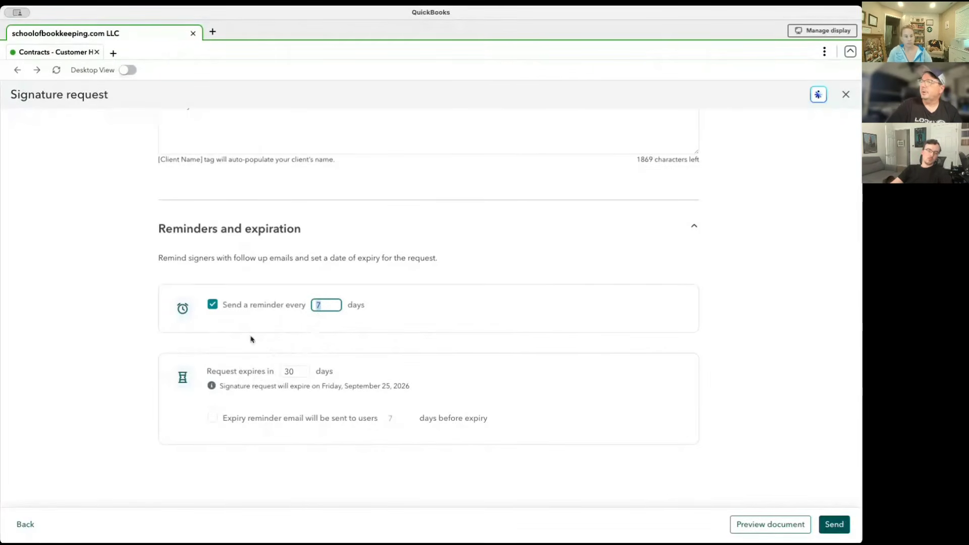
Turn on the expiry reminder email and set it to 3 days before expiry.
left_click(213, 419)
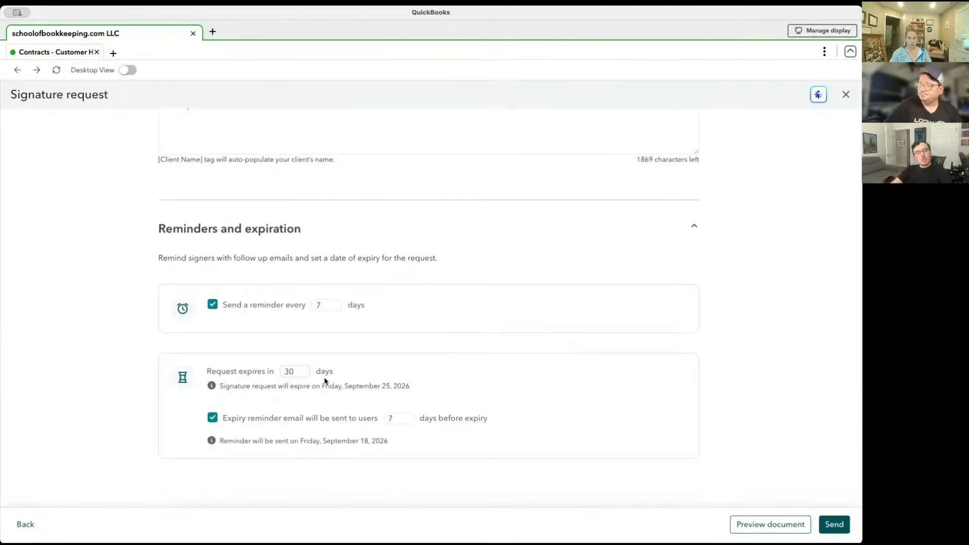
left_click(399, 419)
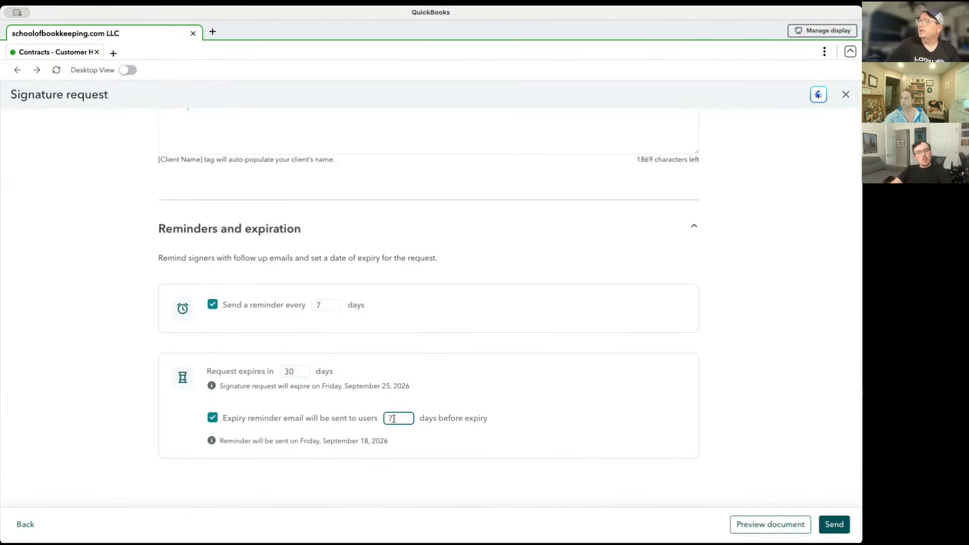
key("BackSpace")
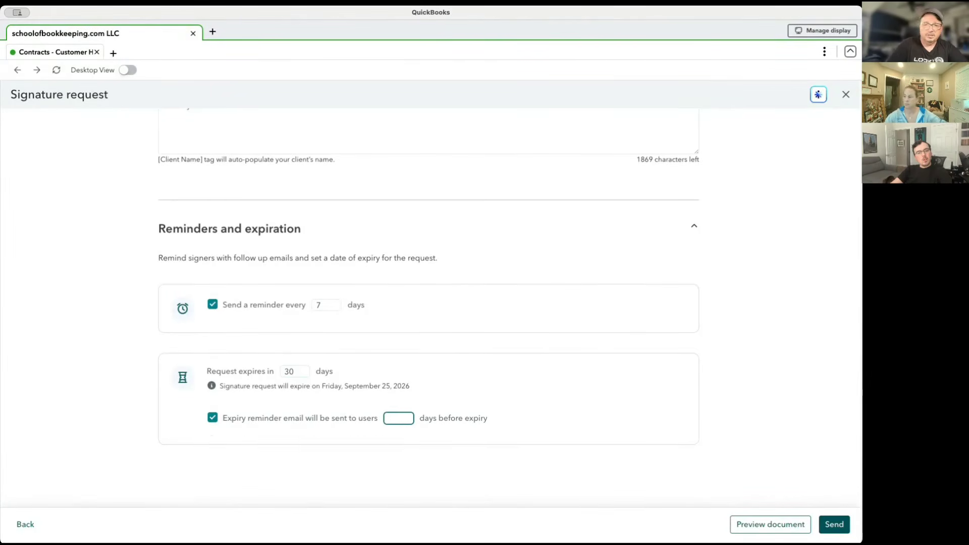
type("3")
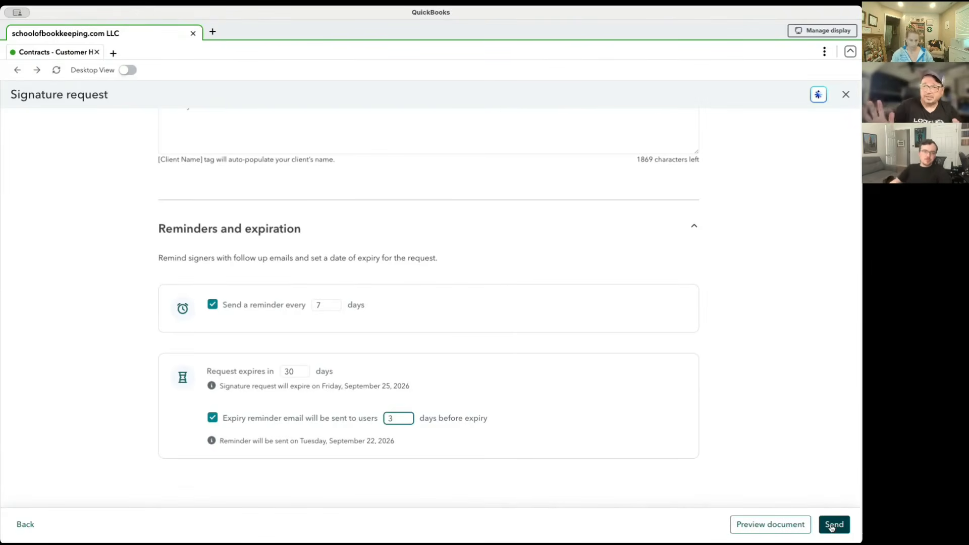
Close the signature request without sending it and confirm its cancellation.
scroll(556, 447, "up", 15)
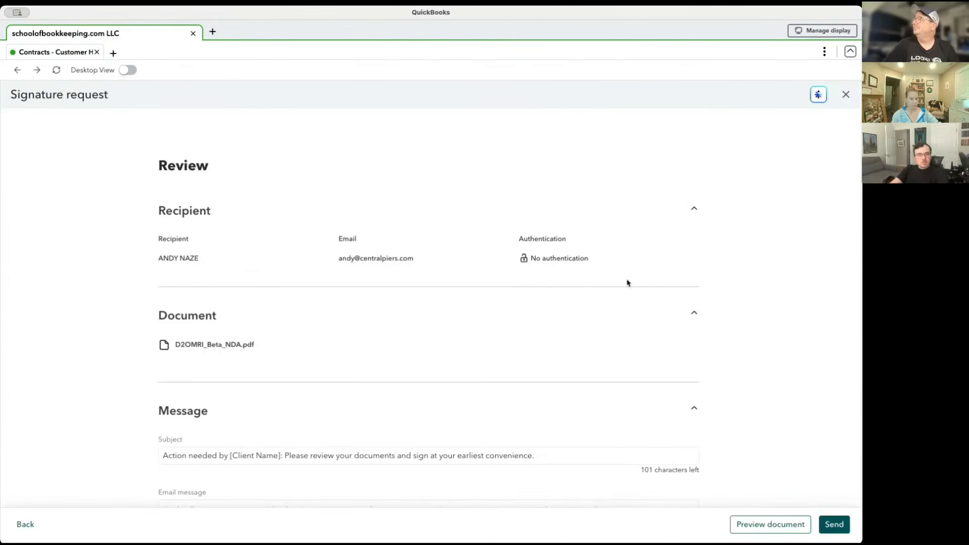
left_click(846, 95)
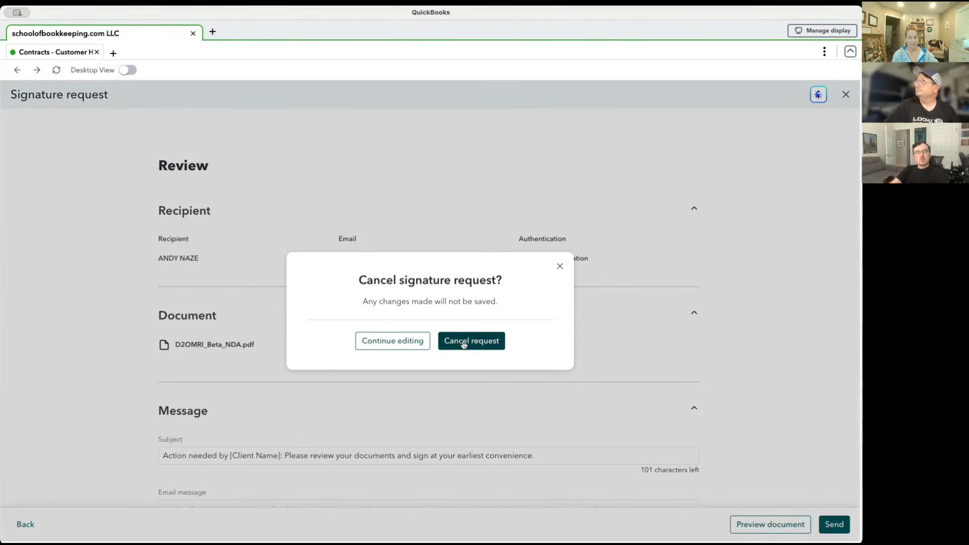
left_click(464, 344)
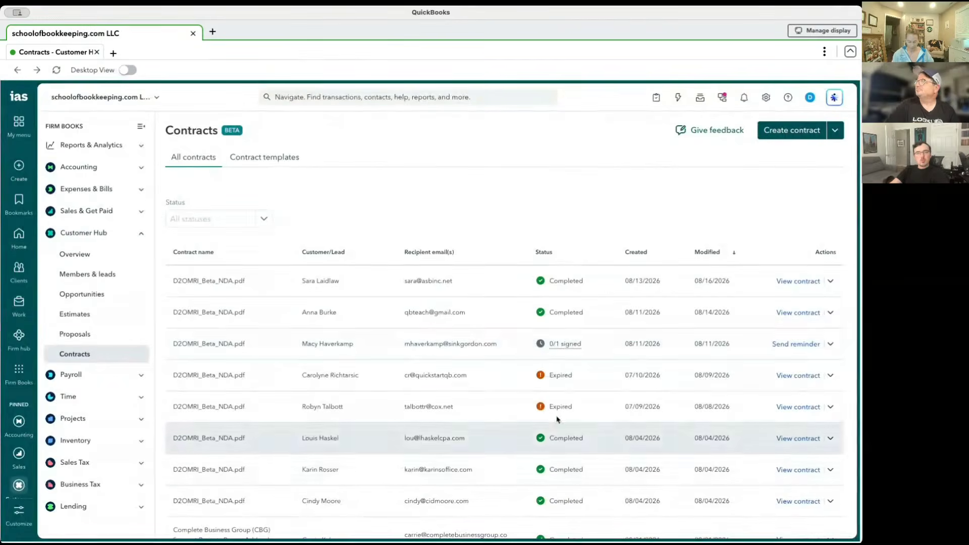
Start a new contract template and add the optional message section to it.
left_click(835, 131)
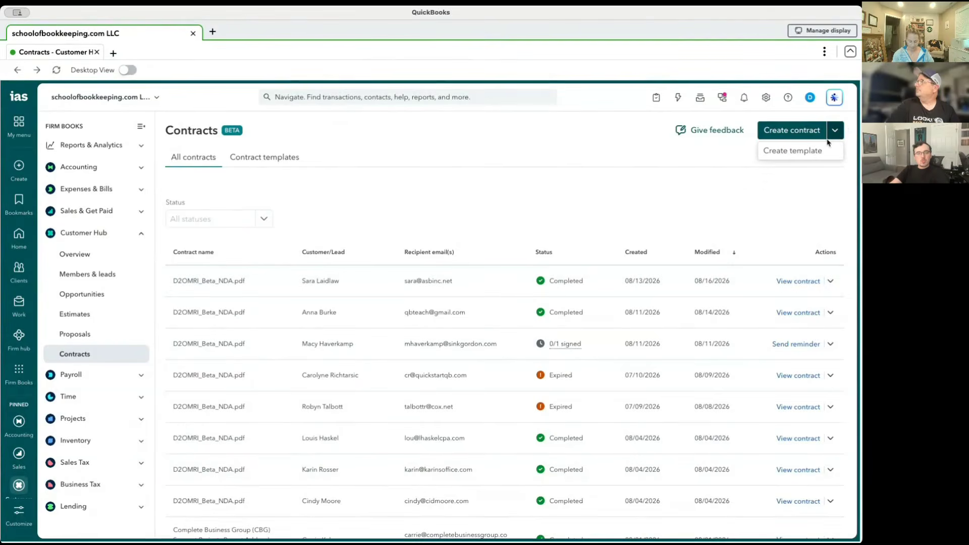
left_click(807, 154)
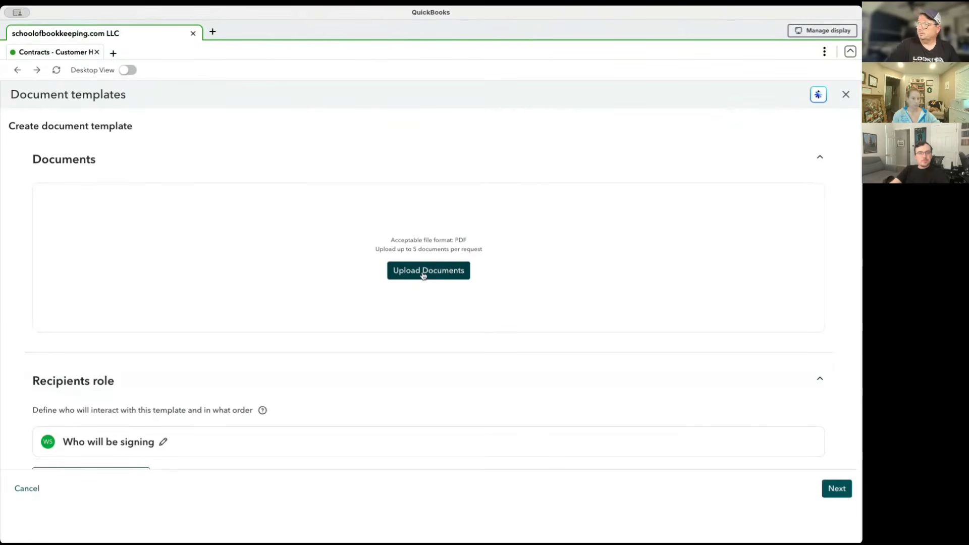
scroll(418, 340, "down", 5)
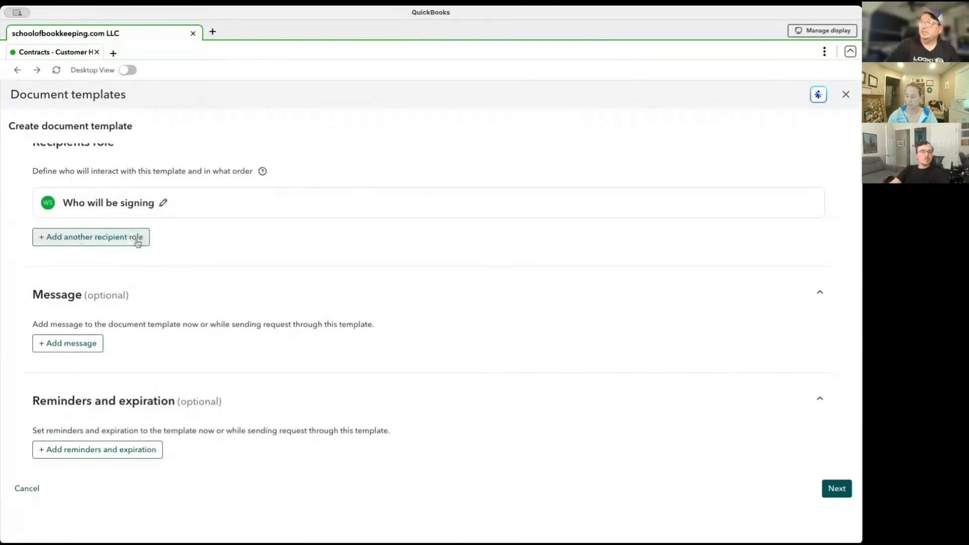
left_click(78, 342)
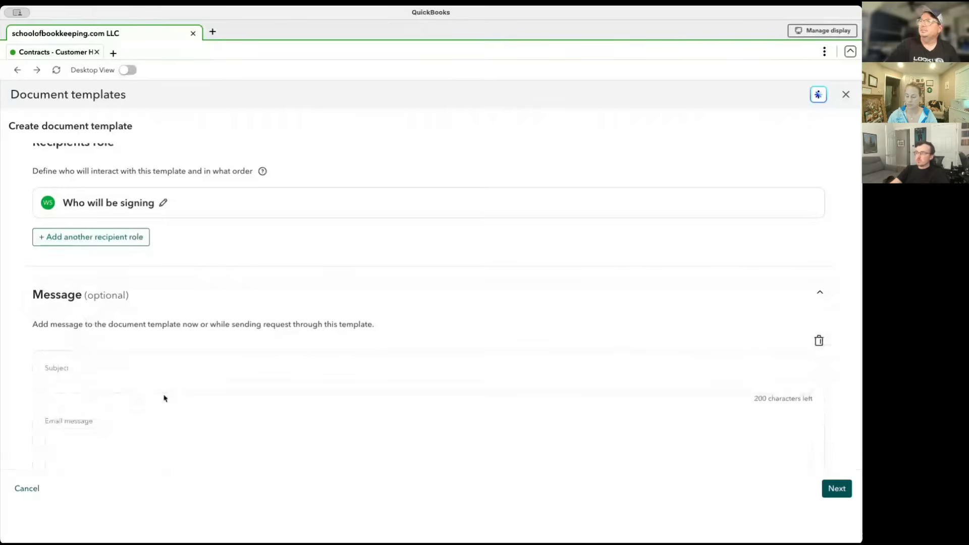
Examine the template's message section, including the email message field and its [Client Name] tag note.
scroll(165, 396, "down", 4)
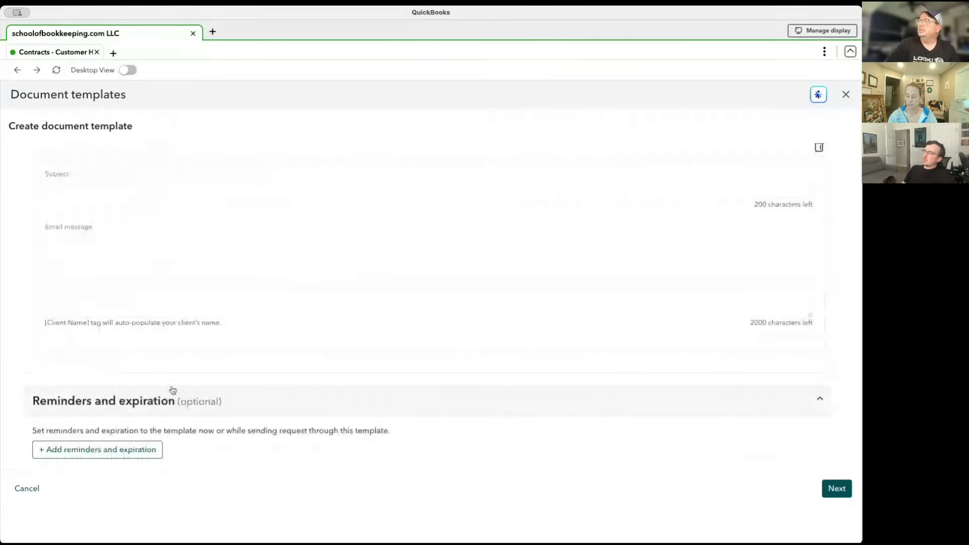
left_click(101, 308)
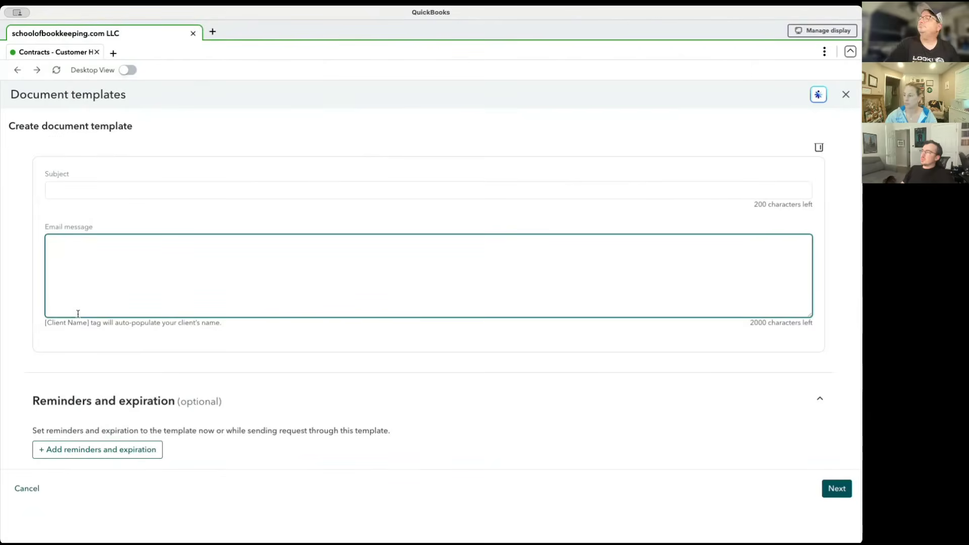
left_click(92, 323)
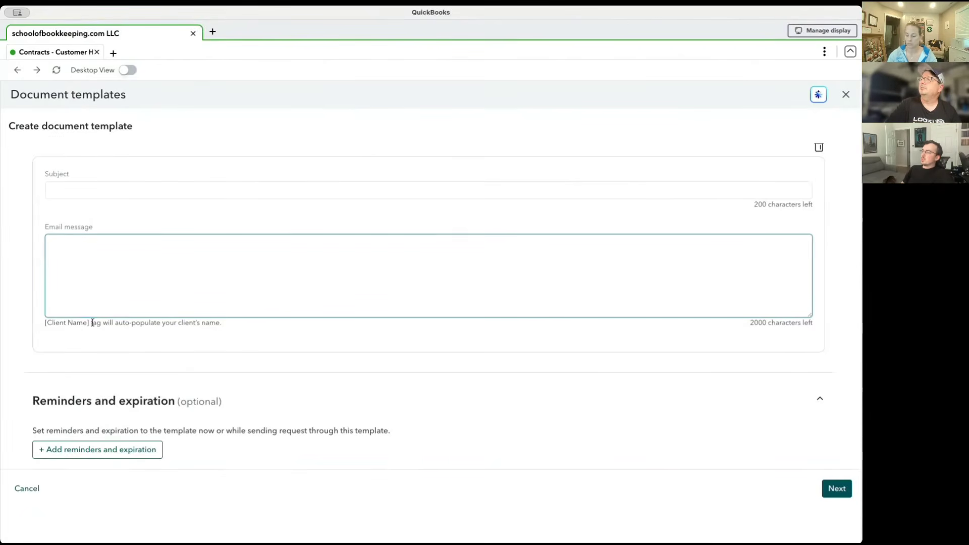
left_click(89, 266)
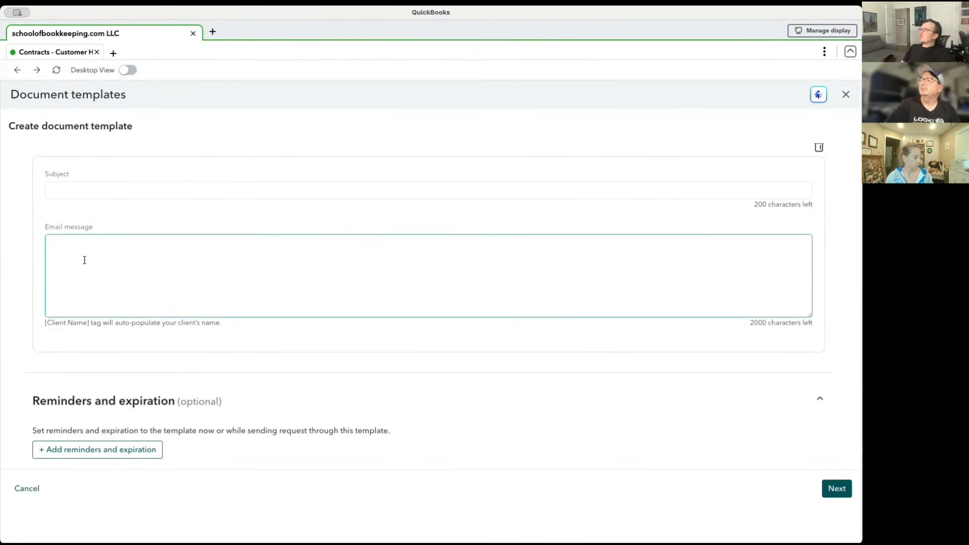
left_click_drag(45, 322, 114, 324)
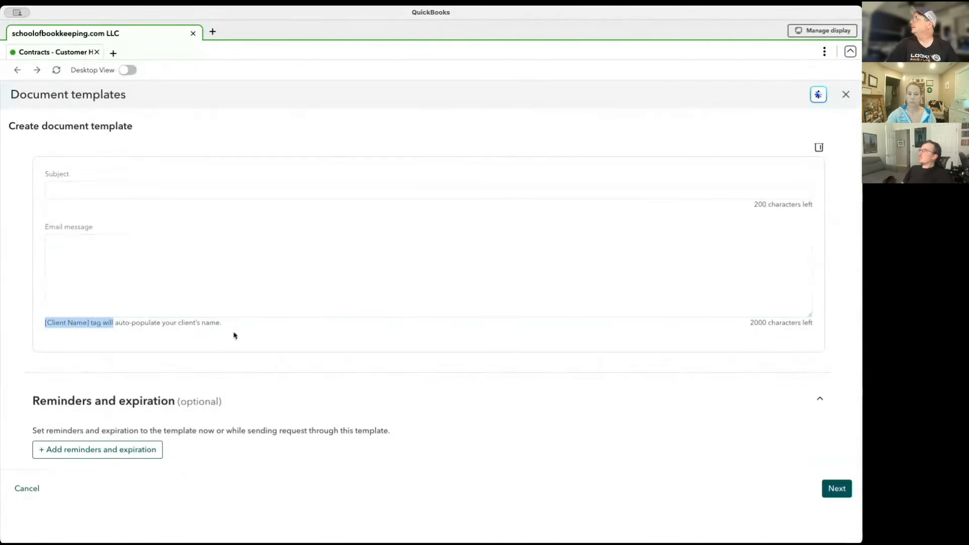
left_click(92, 331)
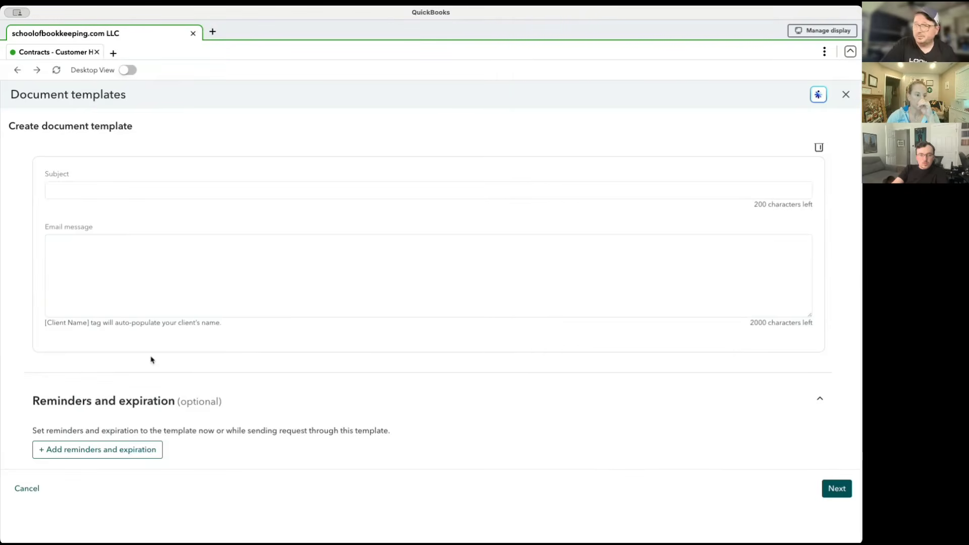
left_click(101, 256)
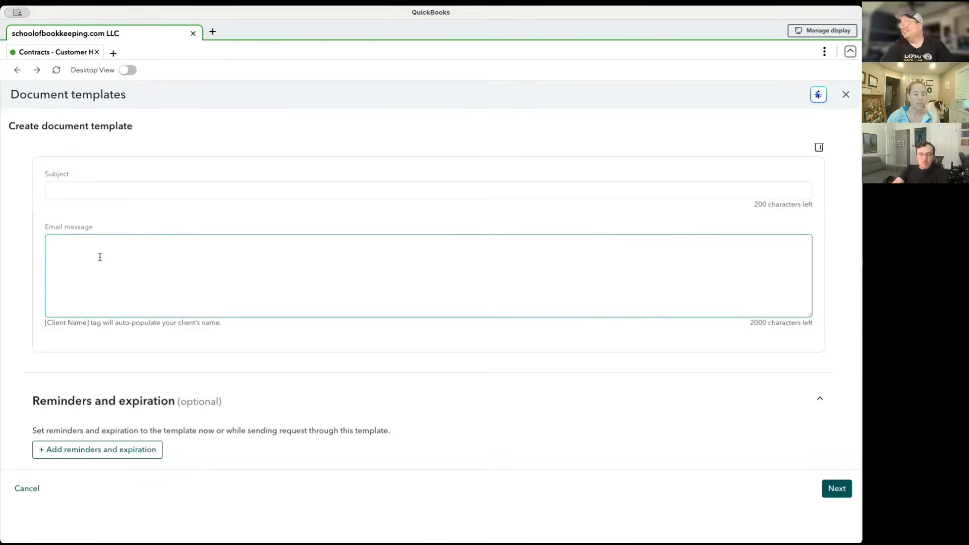
left_click(87, 342)
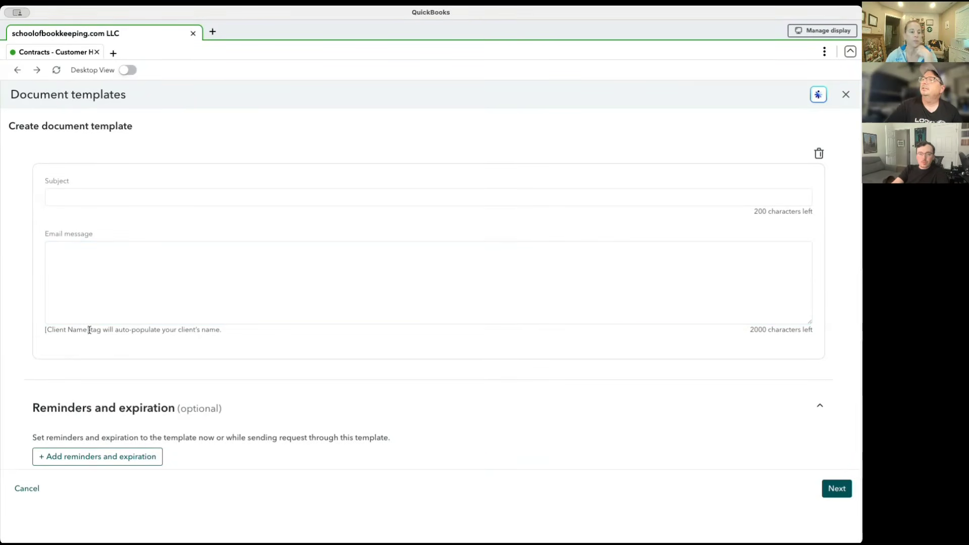
left_click_drag(88, 329, 43, 335)
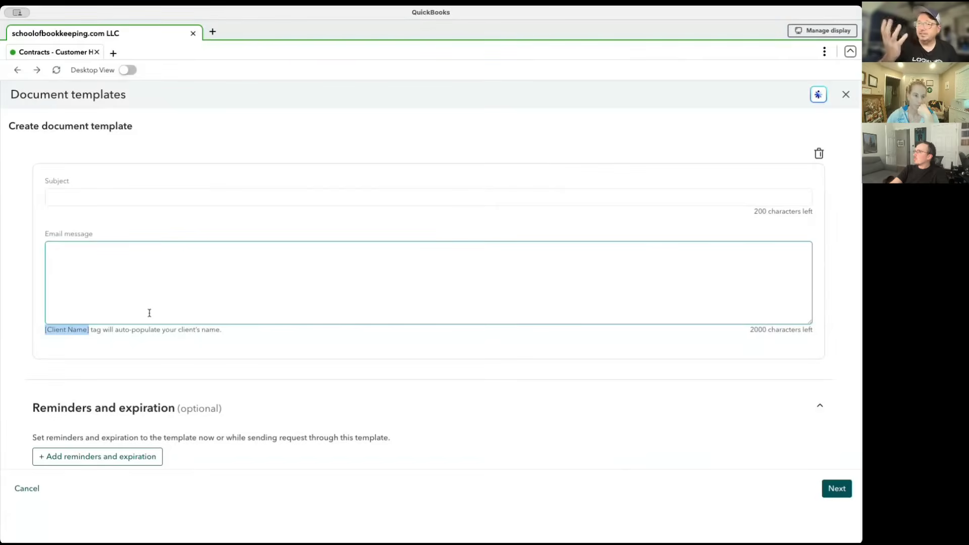
Add the optional reminders and expiration section to the contract template.
scroll(166, 362, "down", 1)
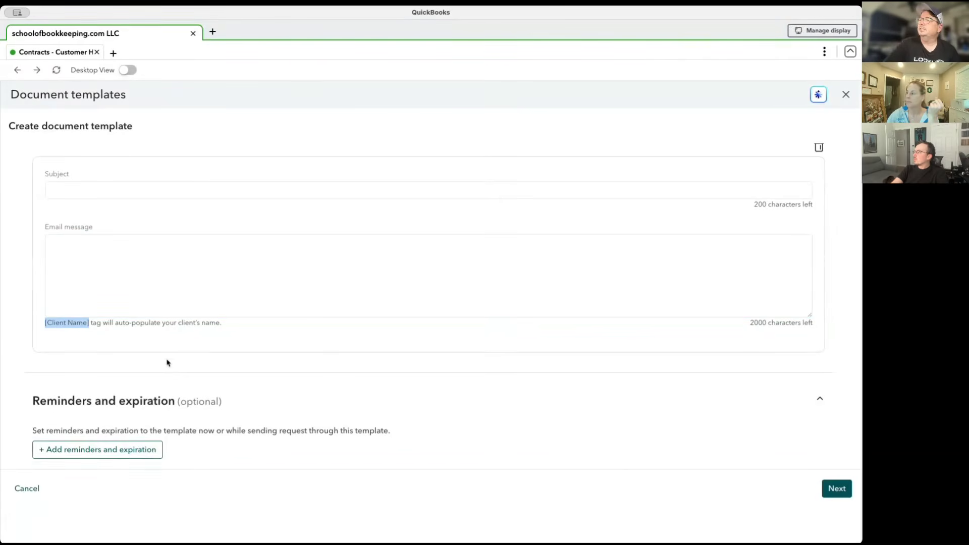
left_click(123, 454)
scroll(206, 388, "down", 3)
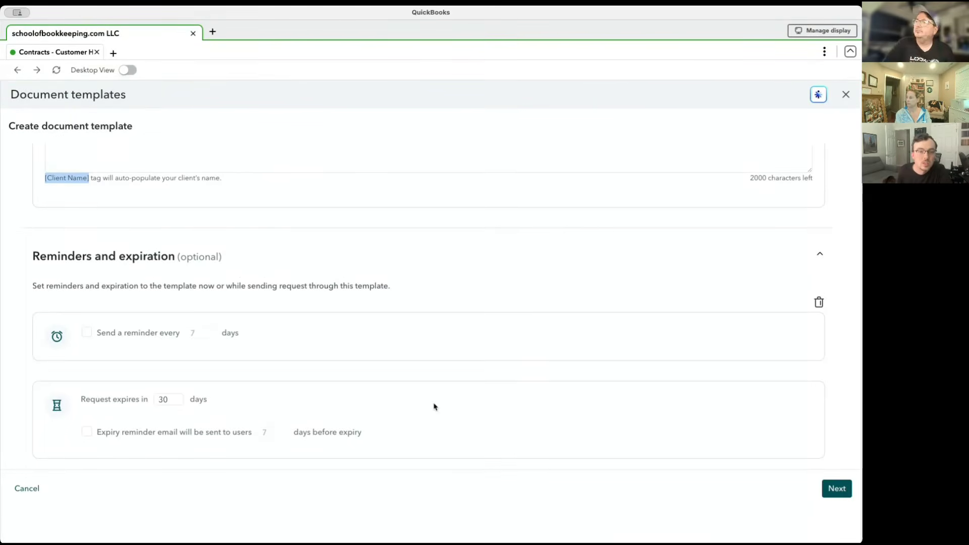
Close the contract template form without saving and return to the contracts list.
scroll(434, 407, "up", 2)
scroll(435, 407, "up", 5)
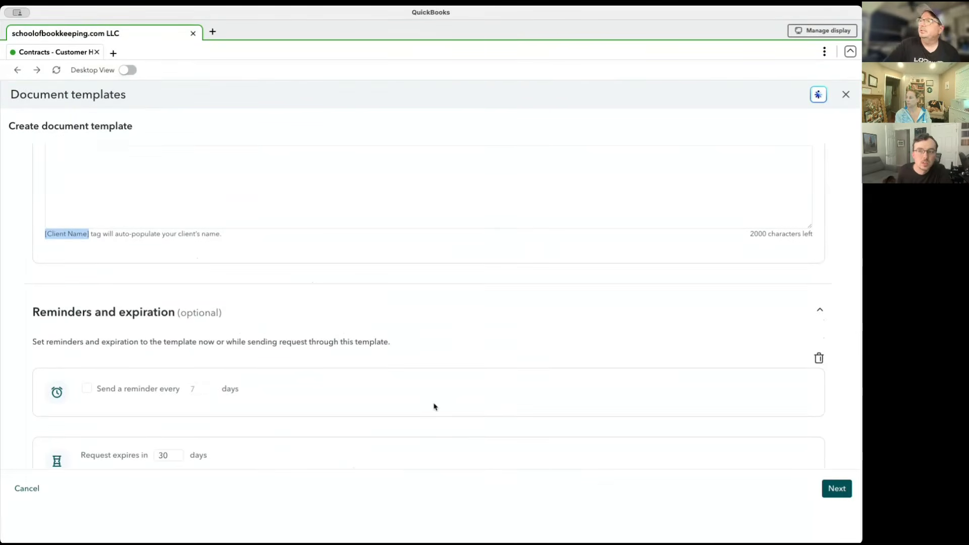
scroll(435, 407, "up", 8)
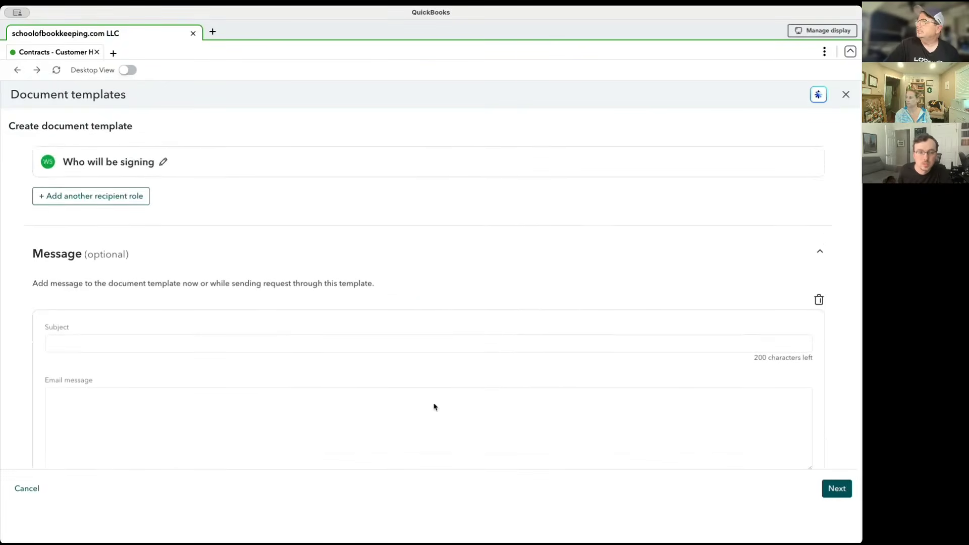
left_click(846, 96)
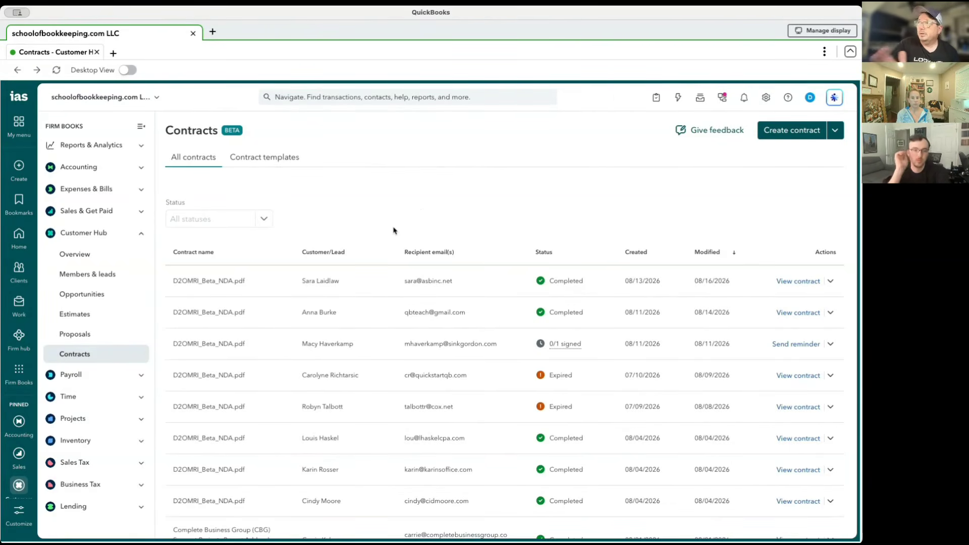
left_click_drag(221, 132, 198, 132)
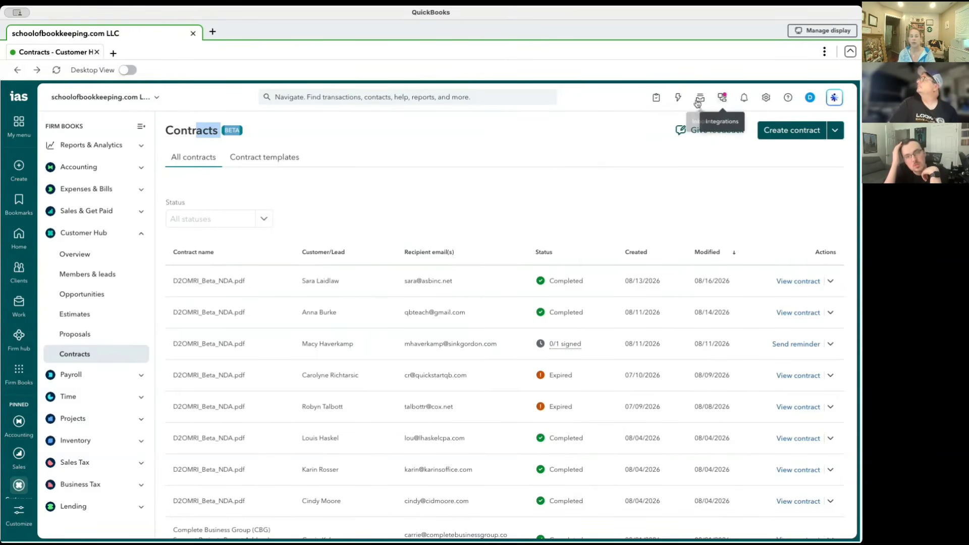
Check which record types a custom workflow can automate in Workflow automation, and close the workflow setup without creating one.
left_click(678, 97)
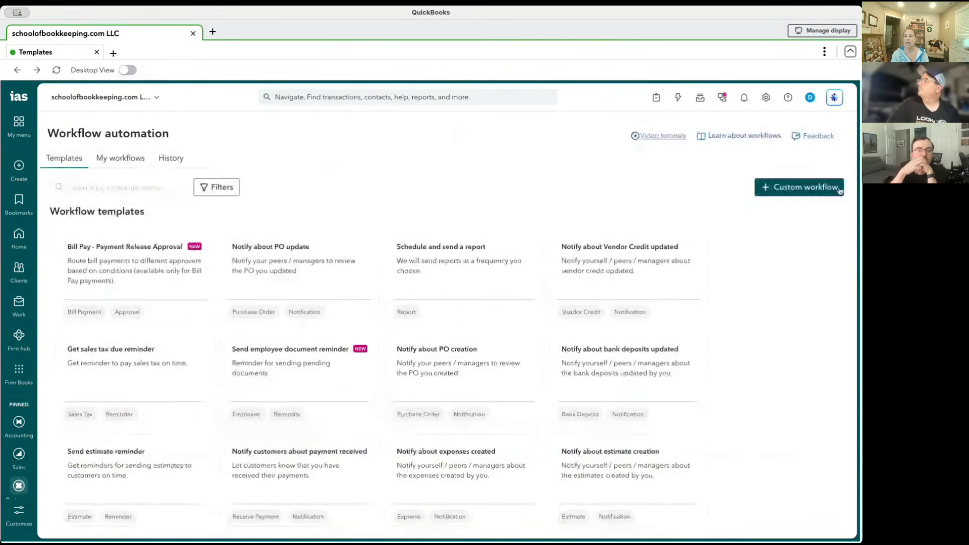
left_click(806, 187)
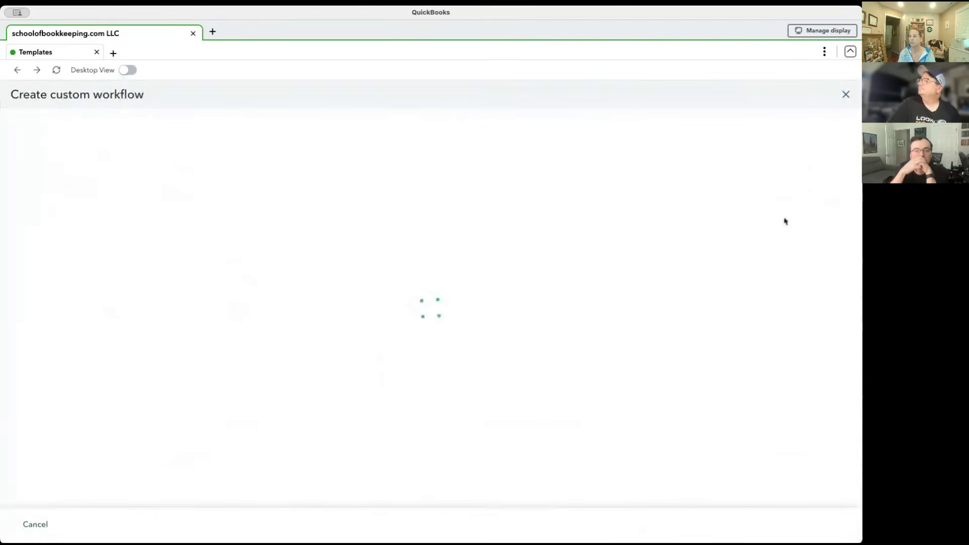
left_click(307, 248)
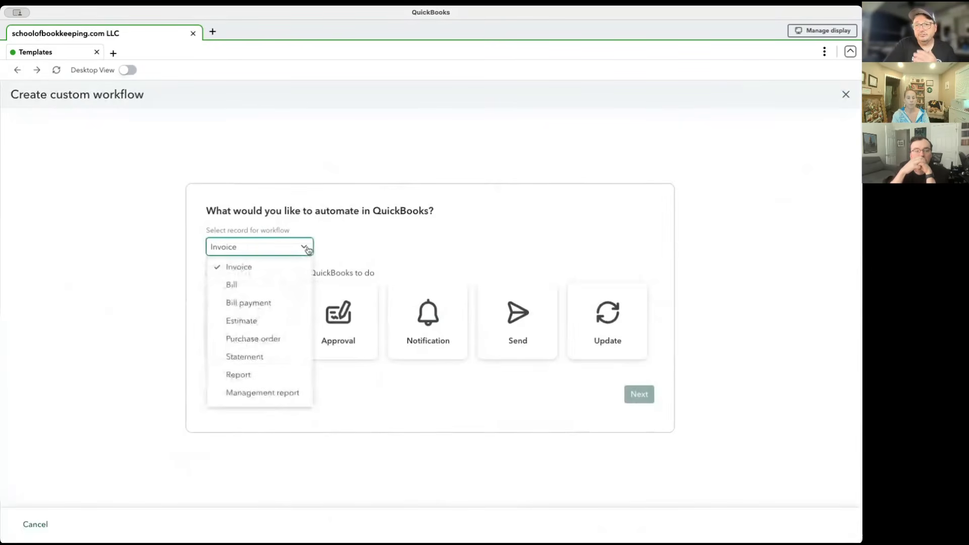
scroll(275, 323, "down", 5)
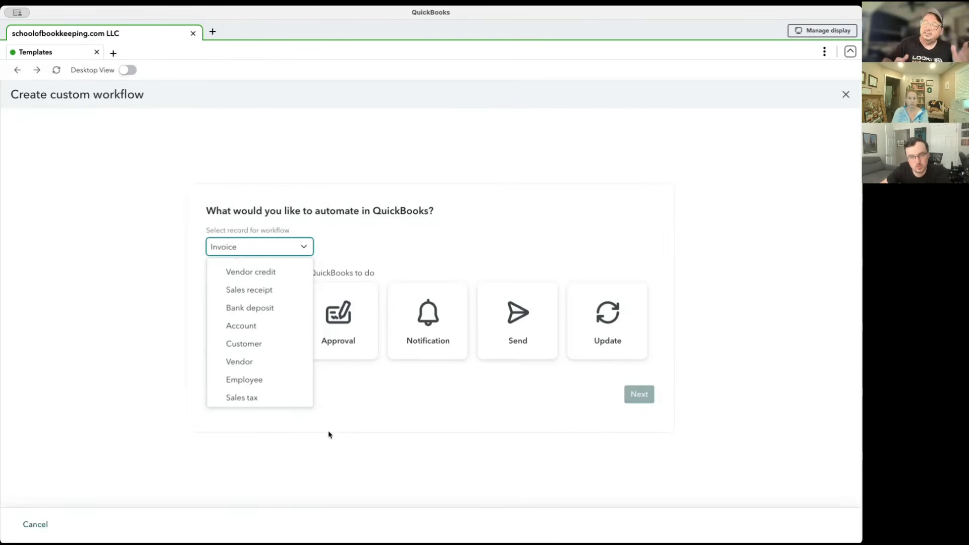
left_click(848, 96)
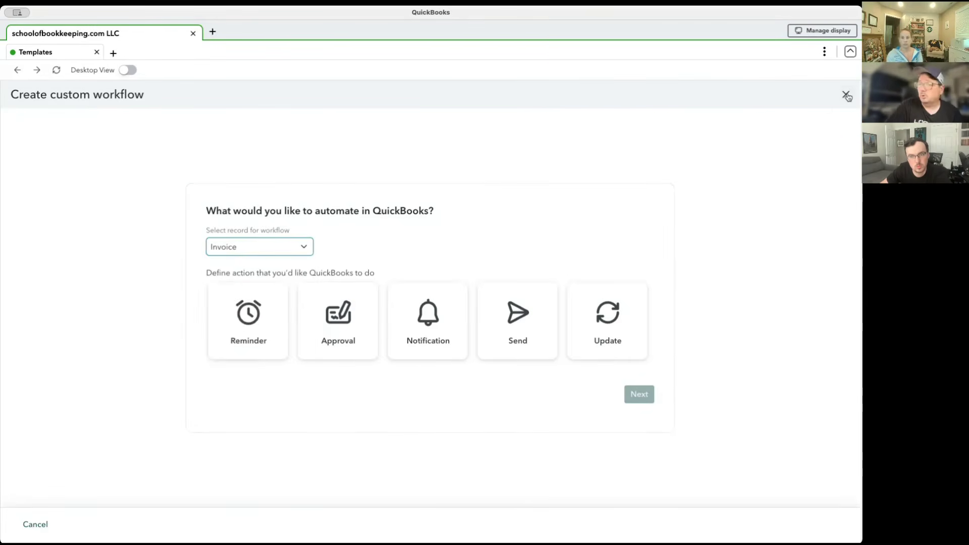
left_click(847, 96)
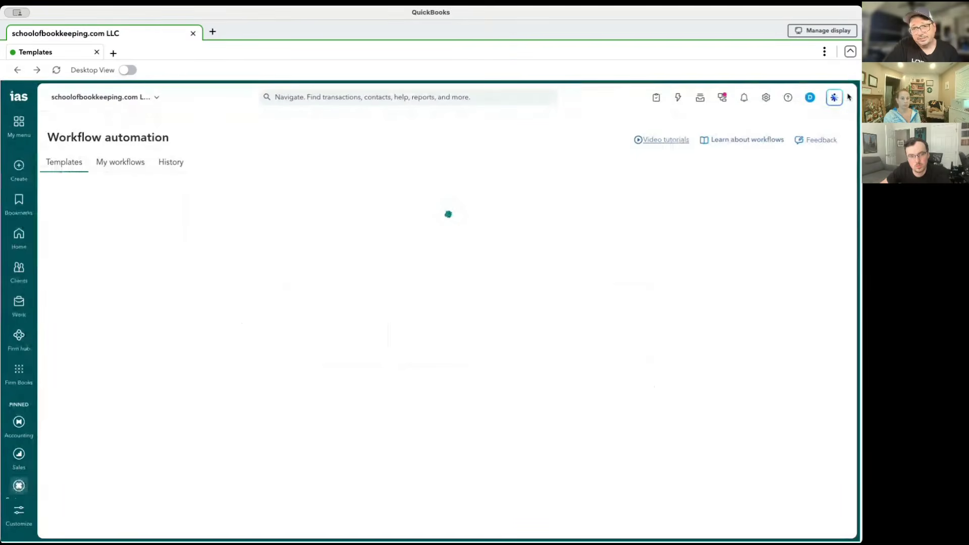